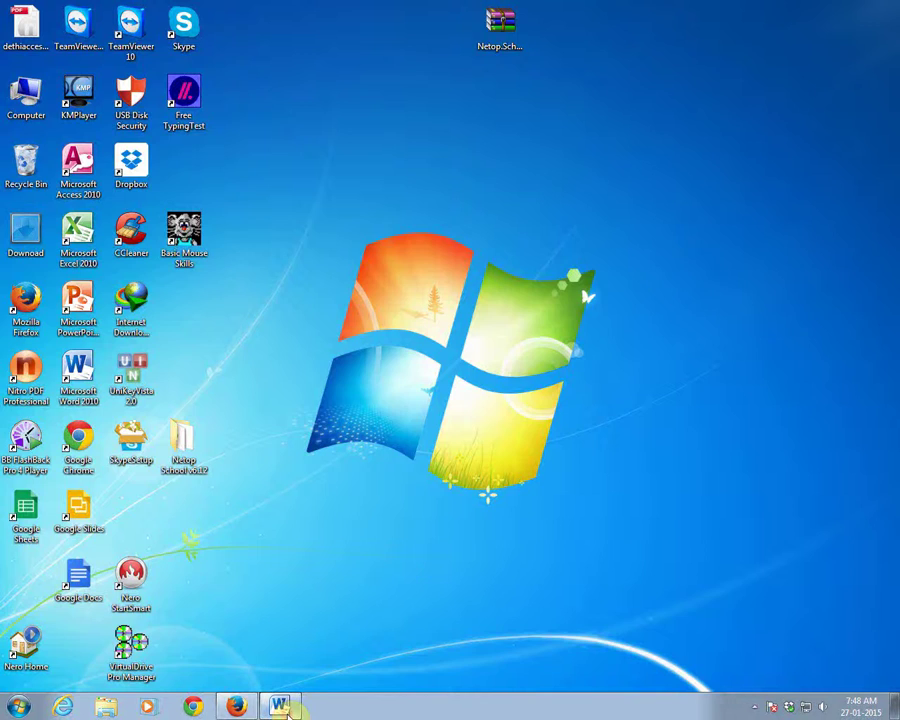
# Step: Type the greeting line, the title 'BÀI 5: BẢNG BIỂU ( TABLE)', and 'I./' on a new line
pyautogui.click(289, 706)
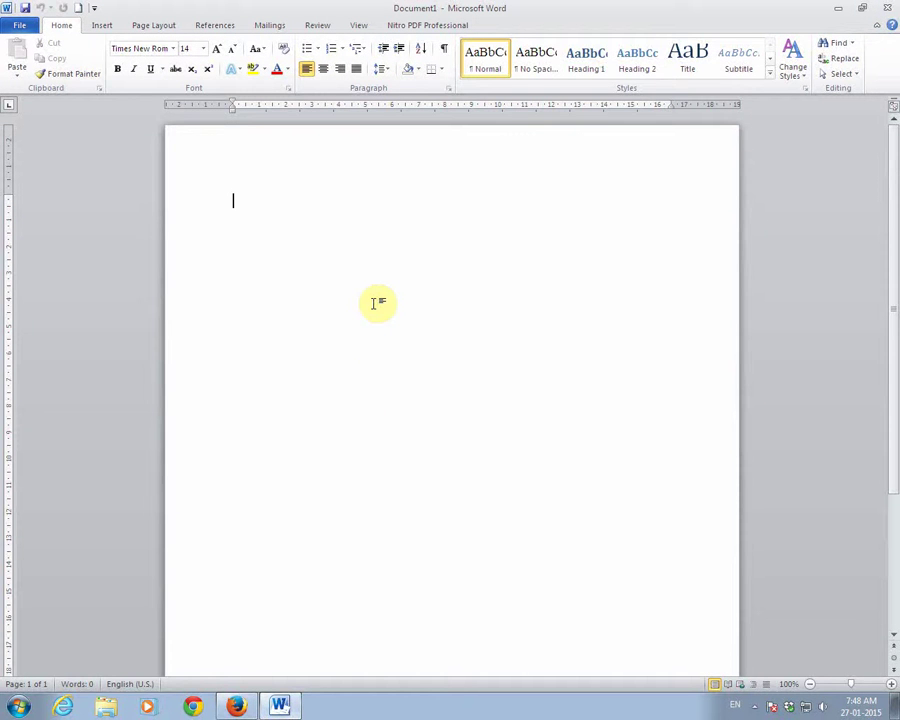
pyautogui.write('C')
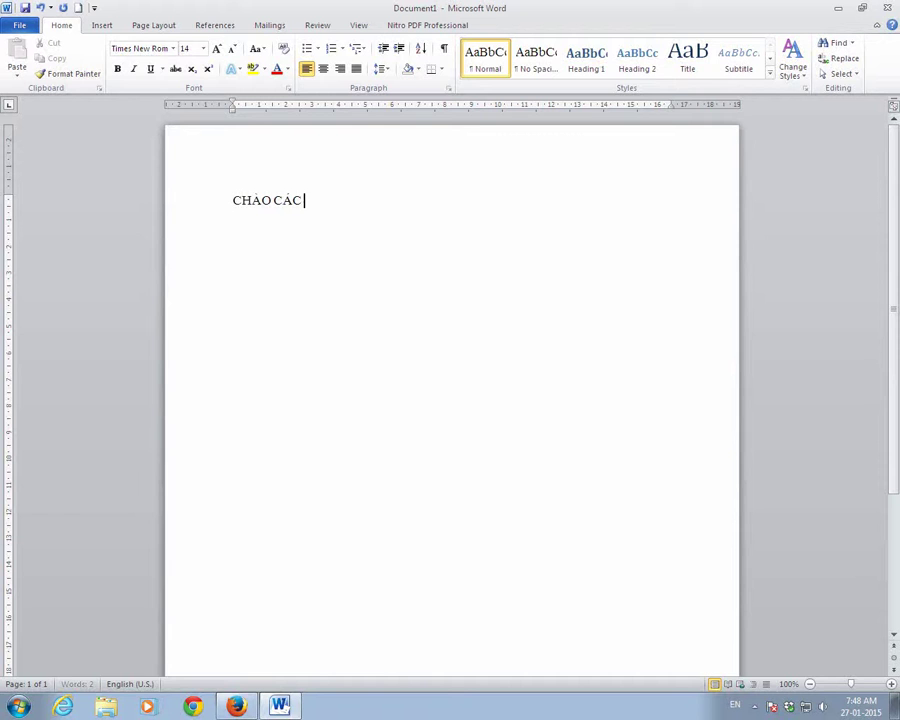
pyautogui.write('HAOBAN')
pyautogui.write(' M')
pyautogui.write('O')
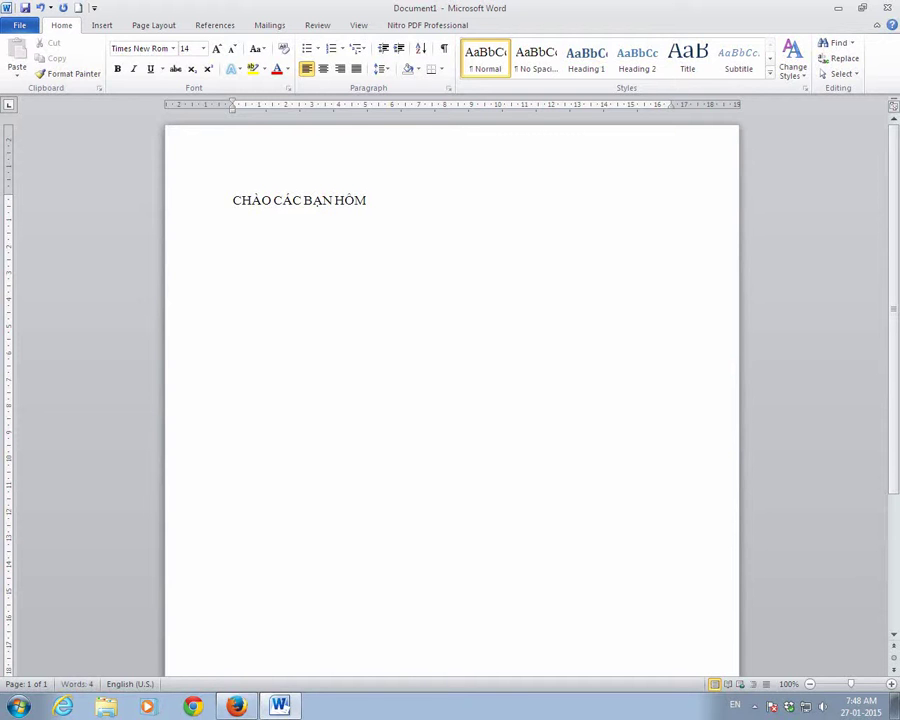
pyautogui.write(' NAY CHÚNG TA SẼ TIẾP T')
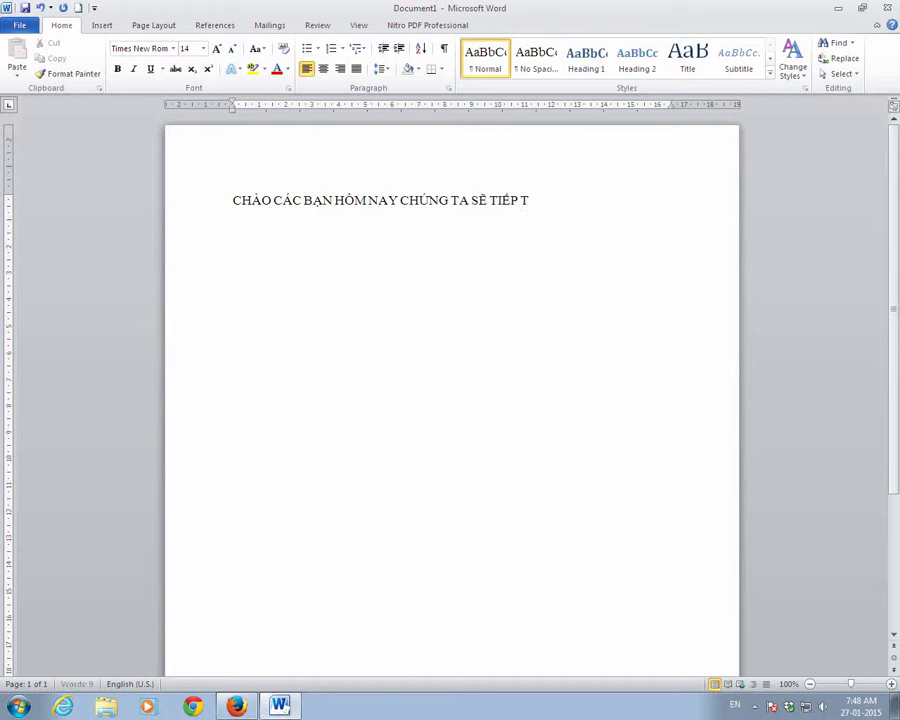
pyautogui.write('U')
pyautogui.write(' VỚI BÀI')
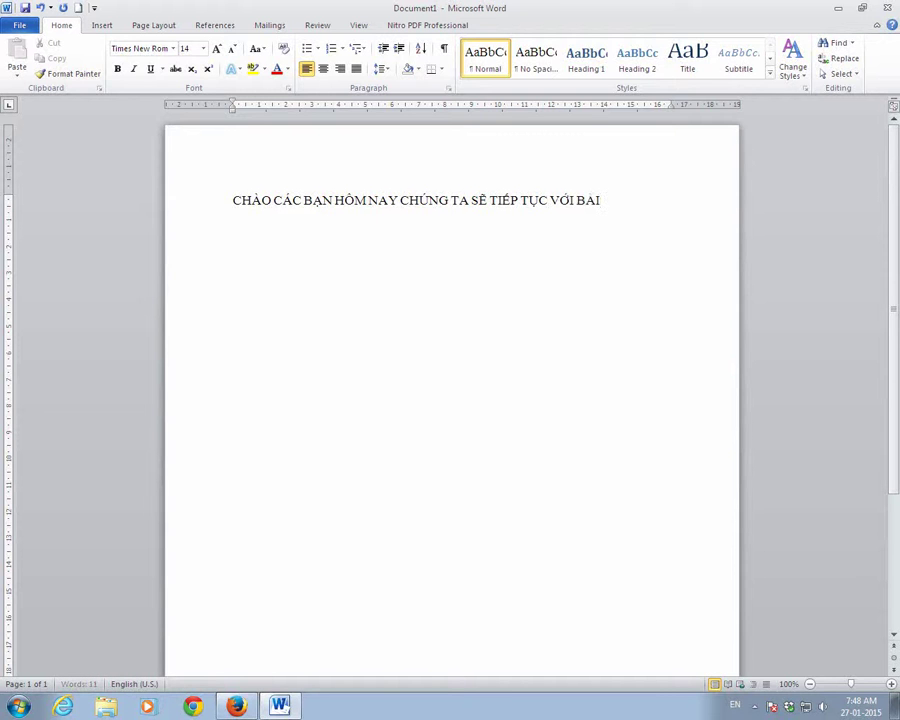
pyautogui.write('5')
pyautogui.press('Return')
pyautogui.press('End')
pyautogui.write('B')
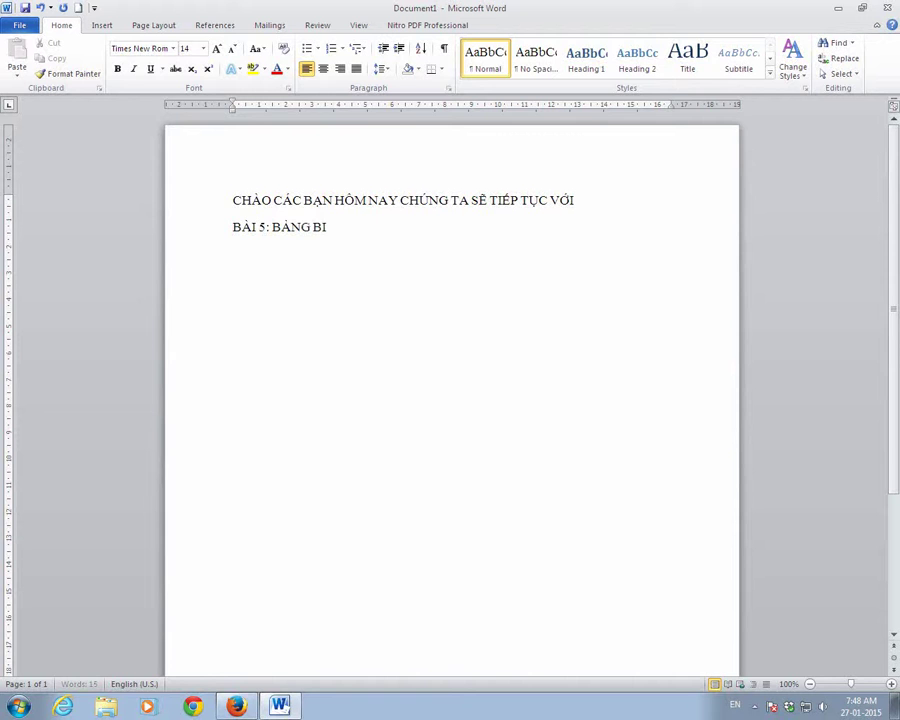
pyautogui.write('U (  TAB')
pyautogui.write('LE')
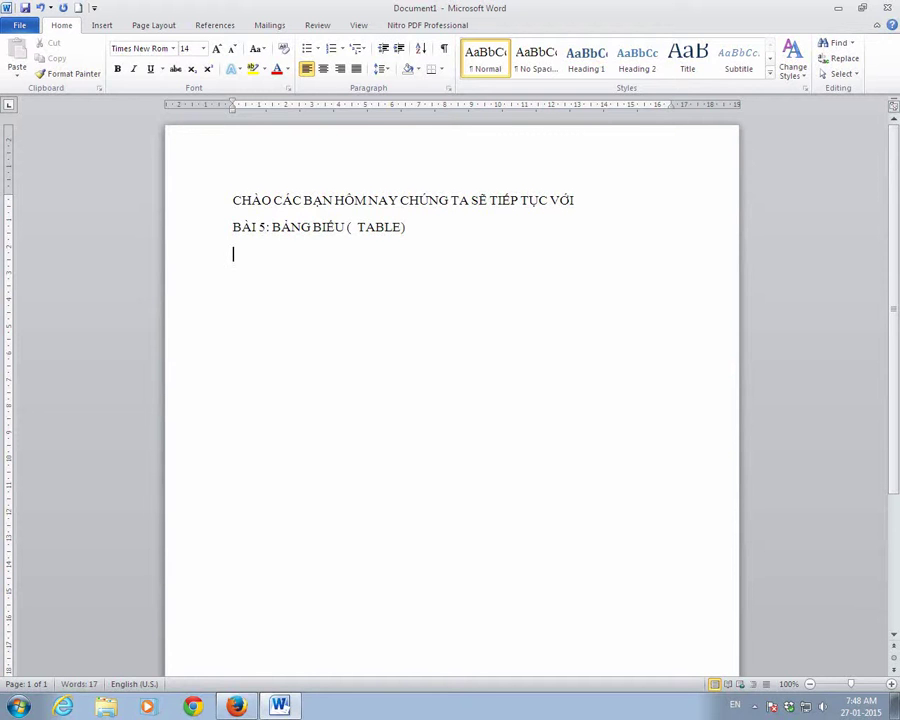
pyautogui.write('I./')
# Step: Look up the lesson title 'Tạo bảng' in the browser's lesson list
pyautogui.click(235, 706)
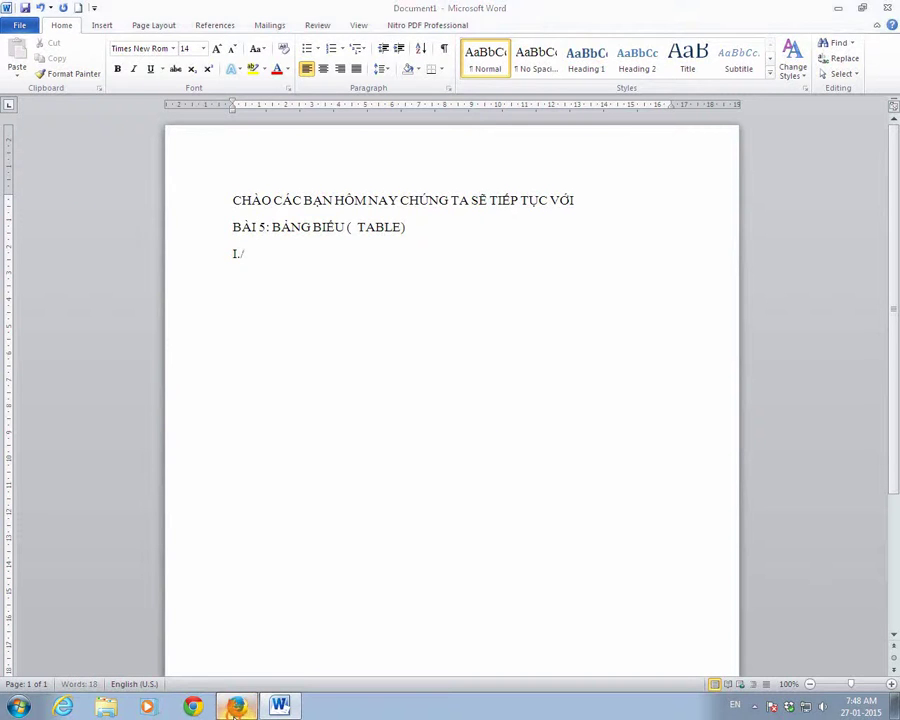
pyautogui.moveTo(172, 255); pyautogui.dragTo(130, 255)
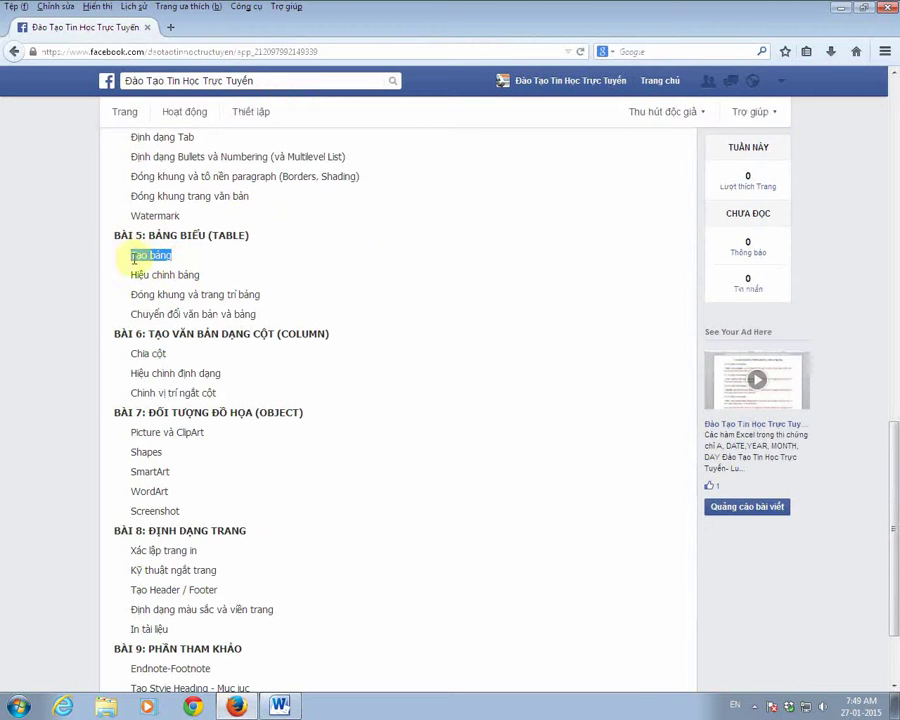
pyautogui.click(280, 706)
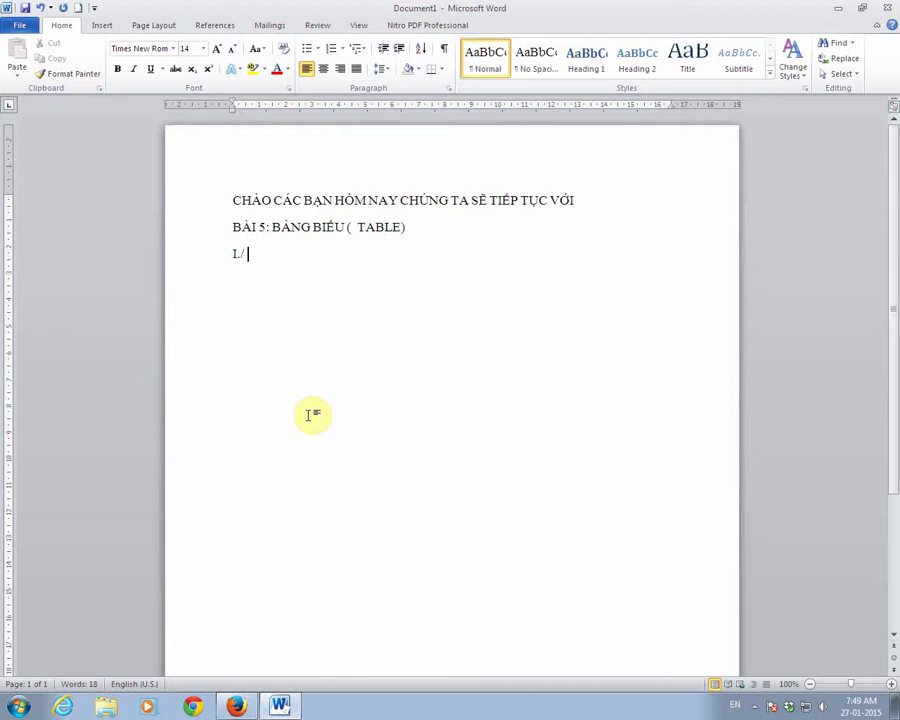
# Step: Finish the heading 'I./ TẠO BẢNG' and set up a table of 3 columns and 5 rows
pyautogui.write('TA')
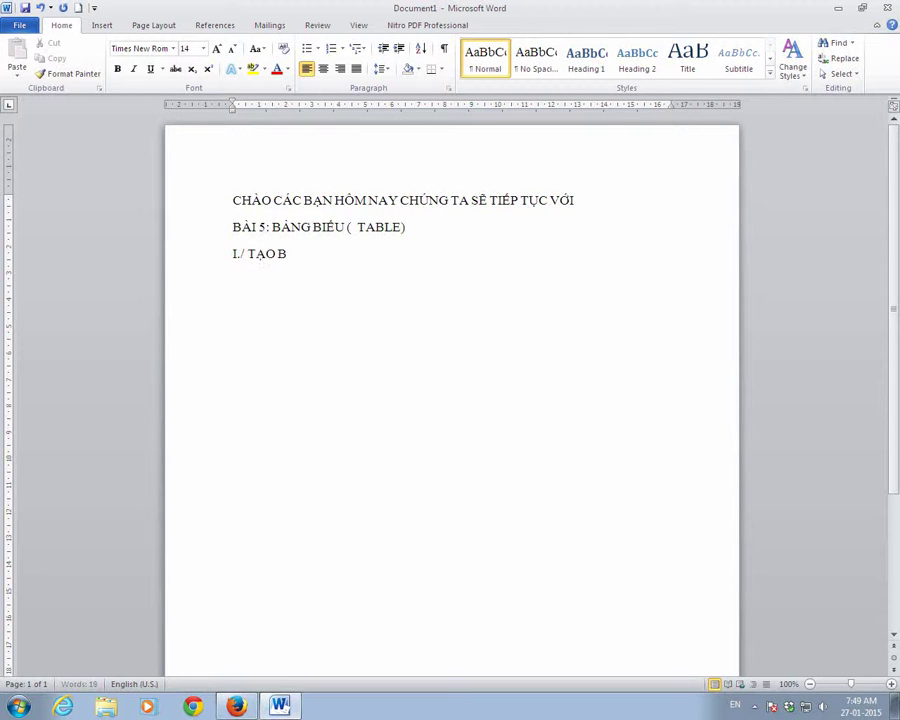
pyautogui.write('NGR')
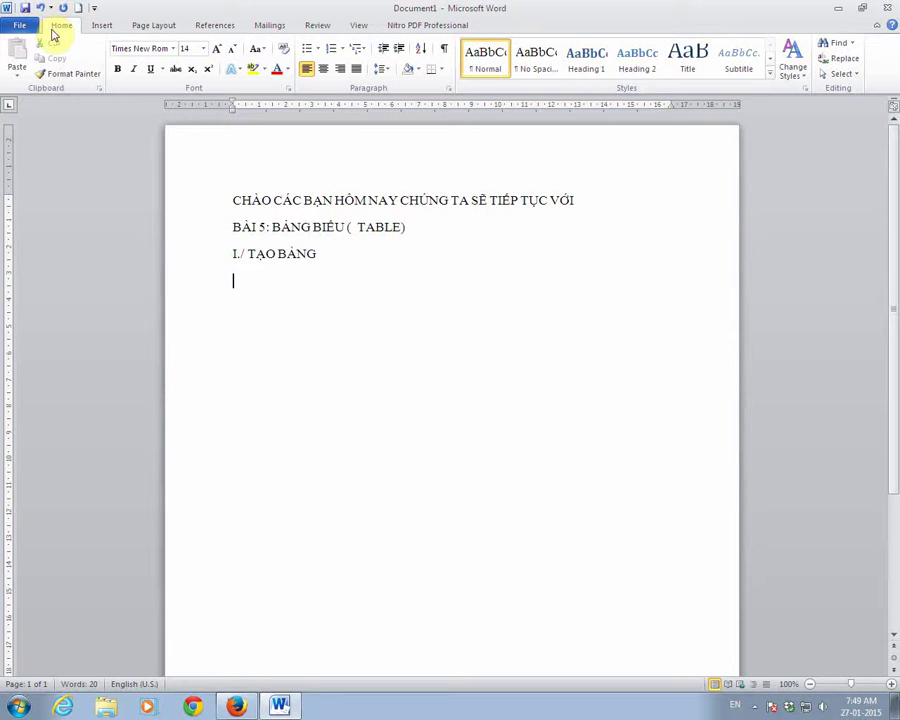
pyautogui.click(102, 28)
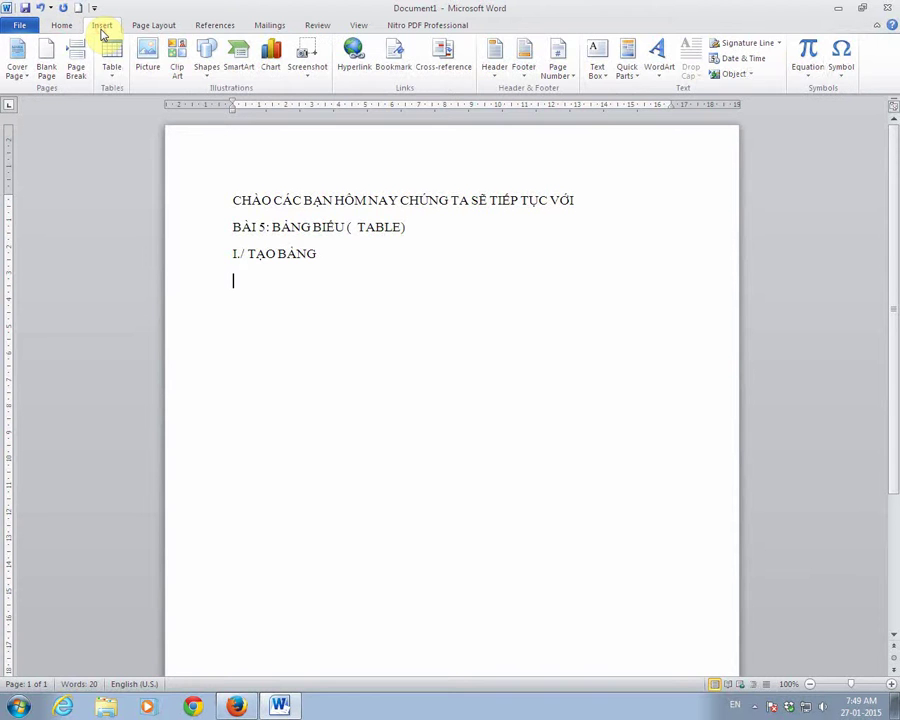
pyautogui.click(113, 70)
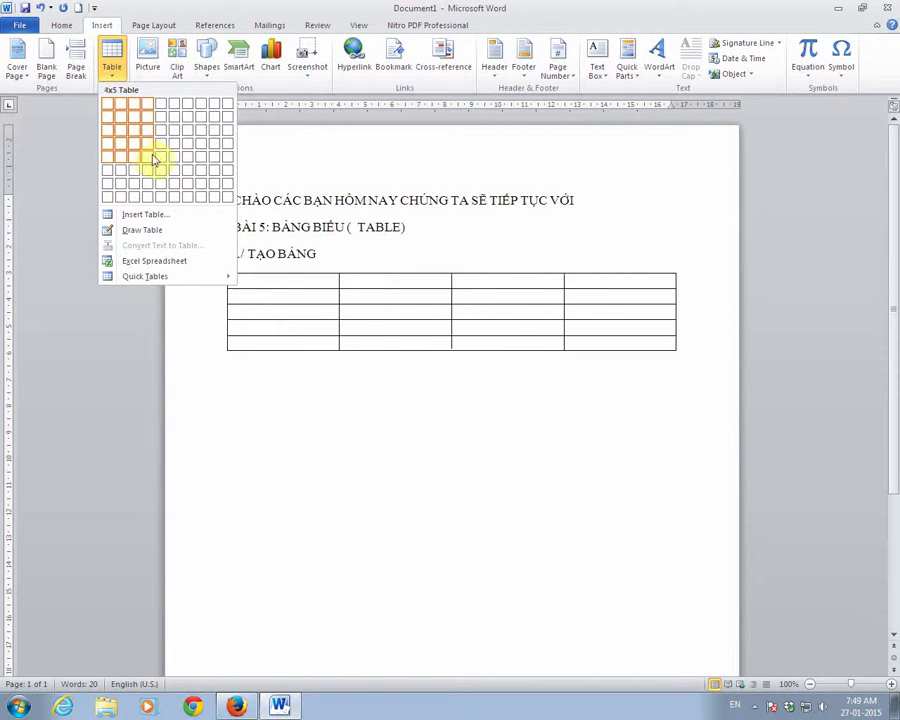
pyautogui.click(142, 215)
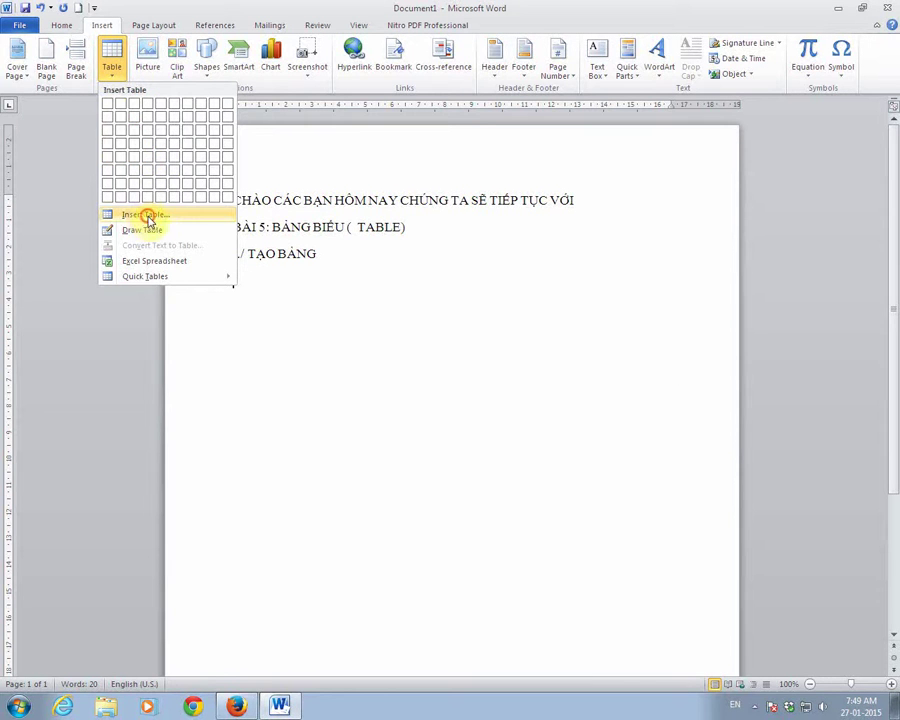
pyautogui.moveTo(462, 257); pyautogui.dragTo(496, 295)
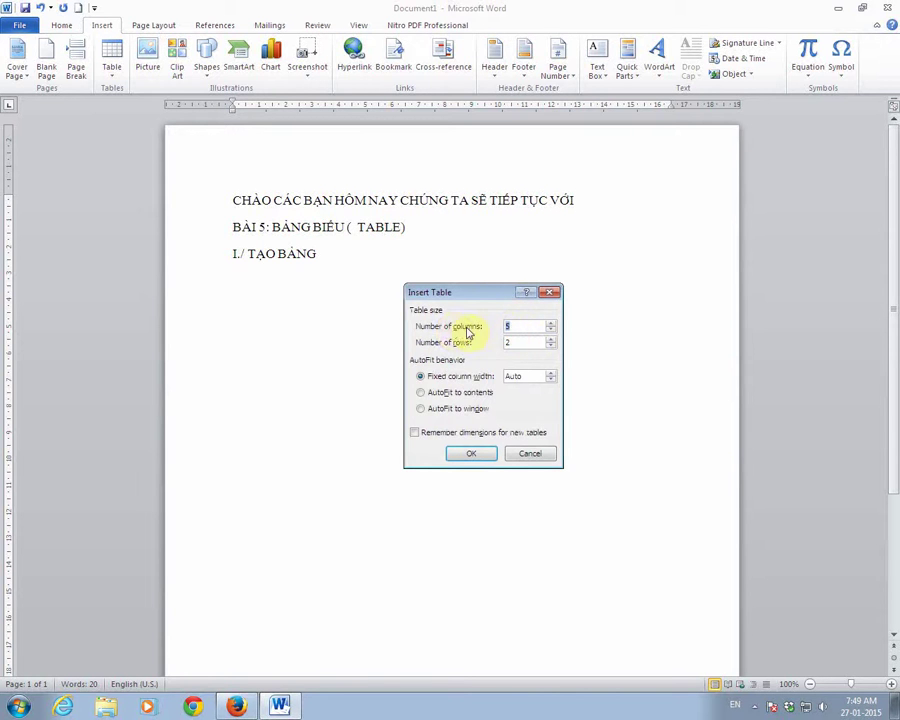
pyautogui.write('3')
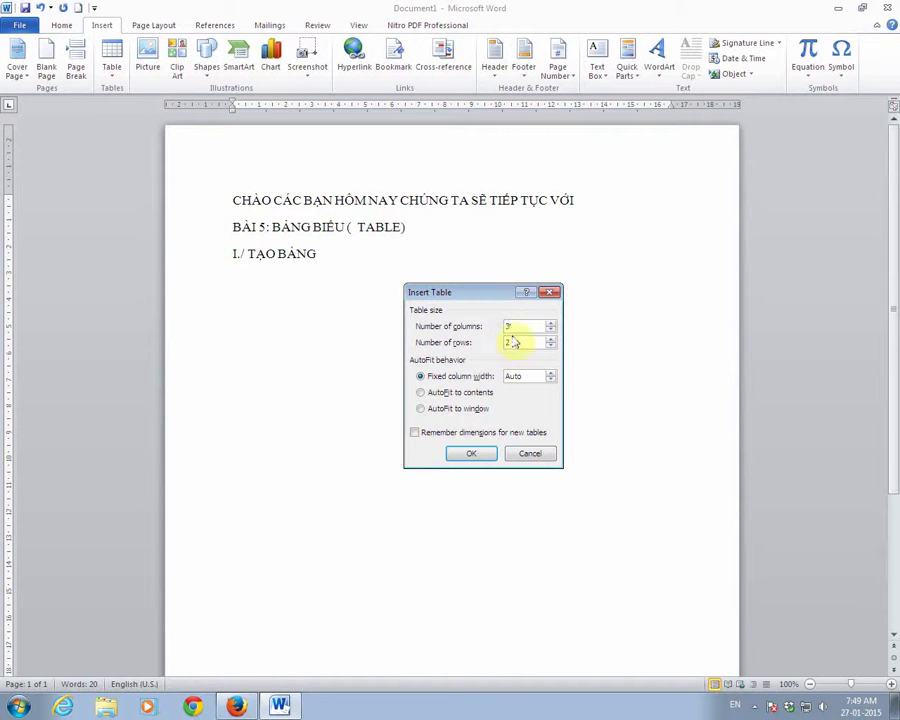
pyautogui.press('Tab')
pyautogui.write('5')
# Step: Insert the 3×5 table and select the upper cells of each column
pyautogui.click(474, 455)
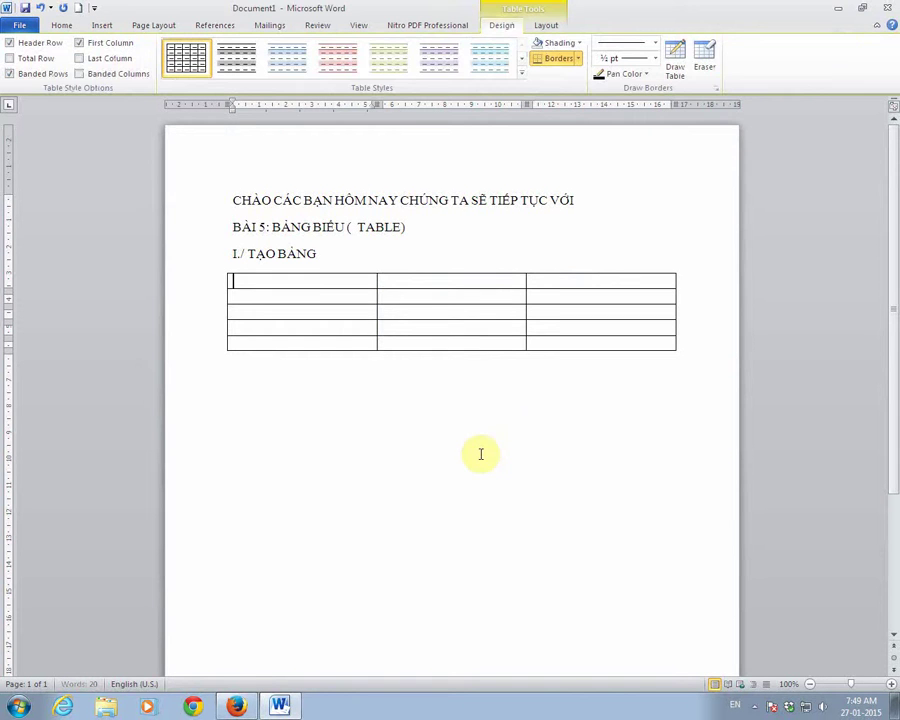
pyautogui.moveTo(315, 283); pyautogui.dragTo(325, 324)
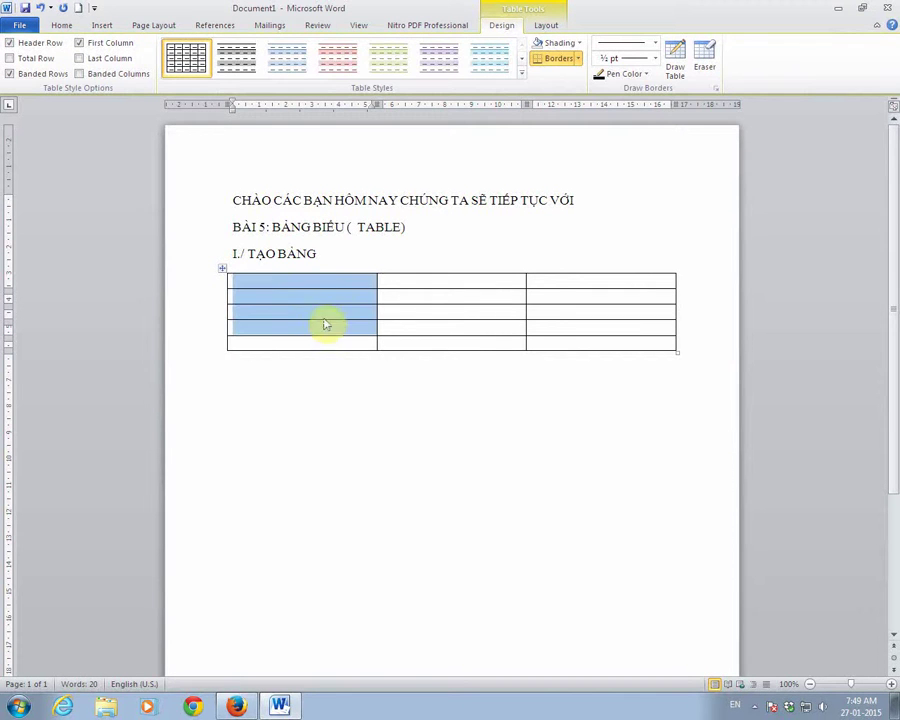
pyautogui.moveTo(495, 285); pyautogui.dragTo(505, 325)
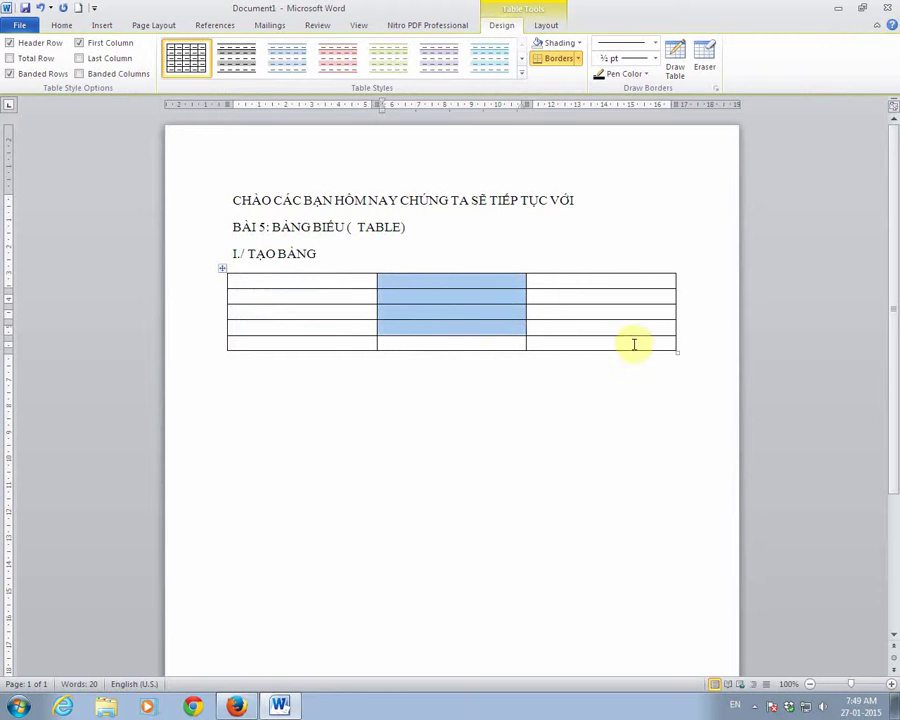
pyautogui.moveTo(632, 326); pyautogui.dragTo(620, 296)
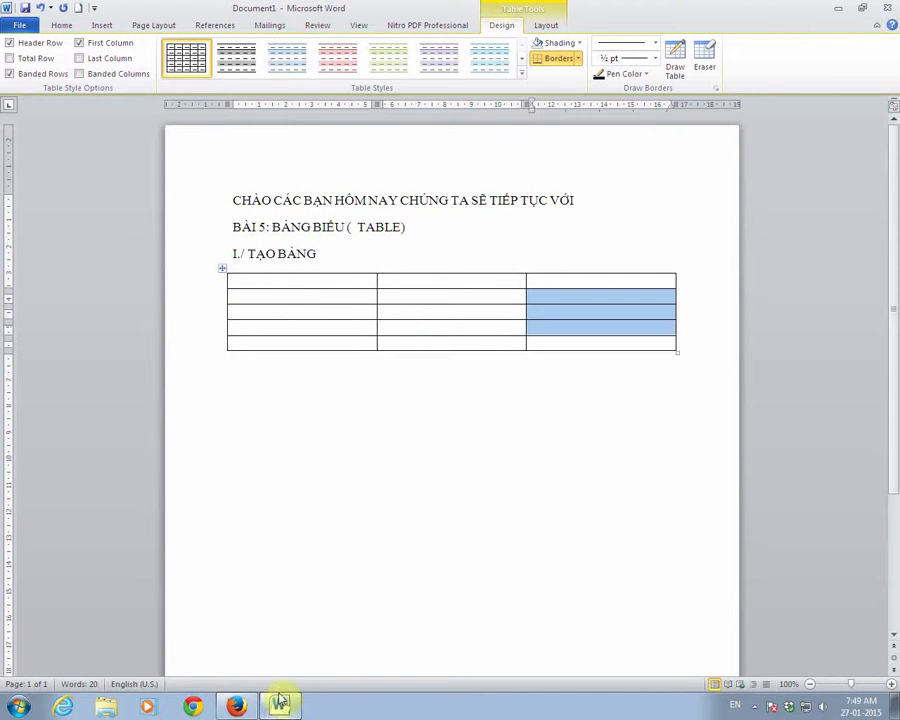
# Step: Type the heading 'II./ HIỆU CHỈNH BẢNG' on the line below the table
pyautogui.click(300, 452)
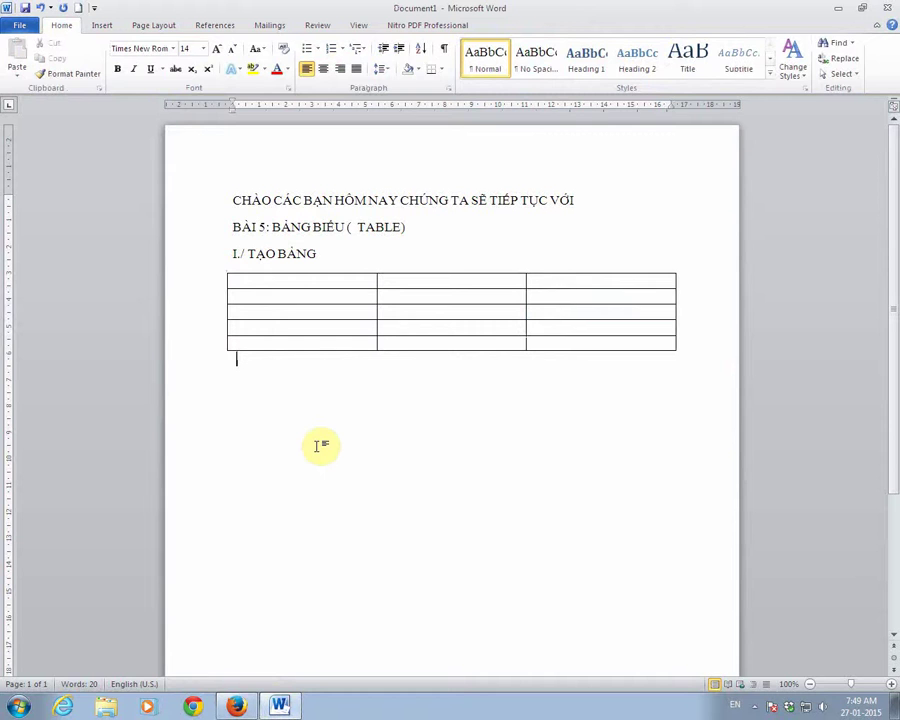
pyautogui.write('ii')
pyautogui.press('BackSpace')
pyautogui.press('BackSpace')
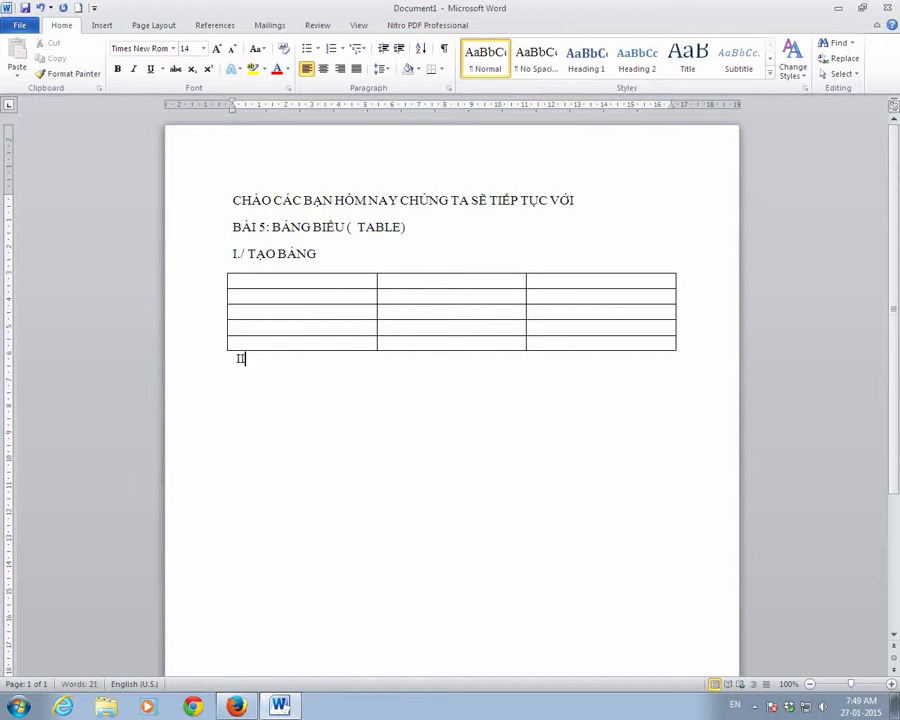
pyautogui.write('./ HIỆU ')
pyautogui.write('CHỈNH BẢ')
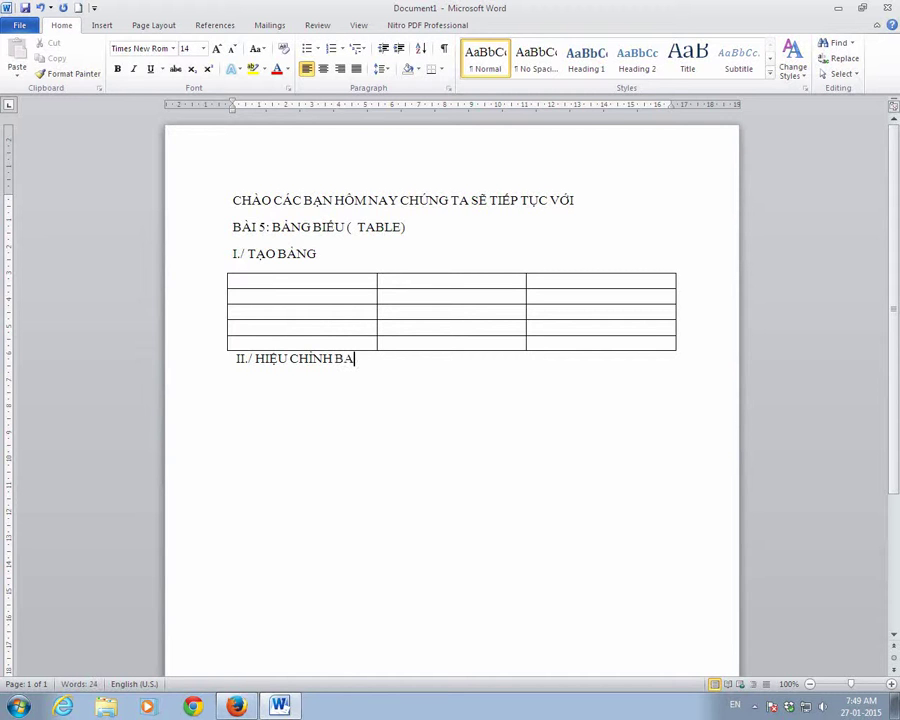
pyautogui.write('NG')
# Step: Check the lesson title 'Hiệu chỉnh bảng' in the browser, then return to the table
pyautogui.click(236, 706)
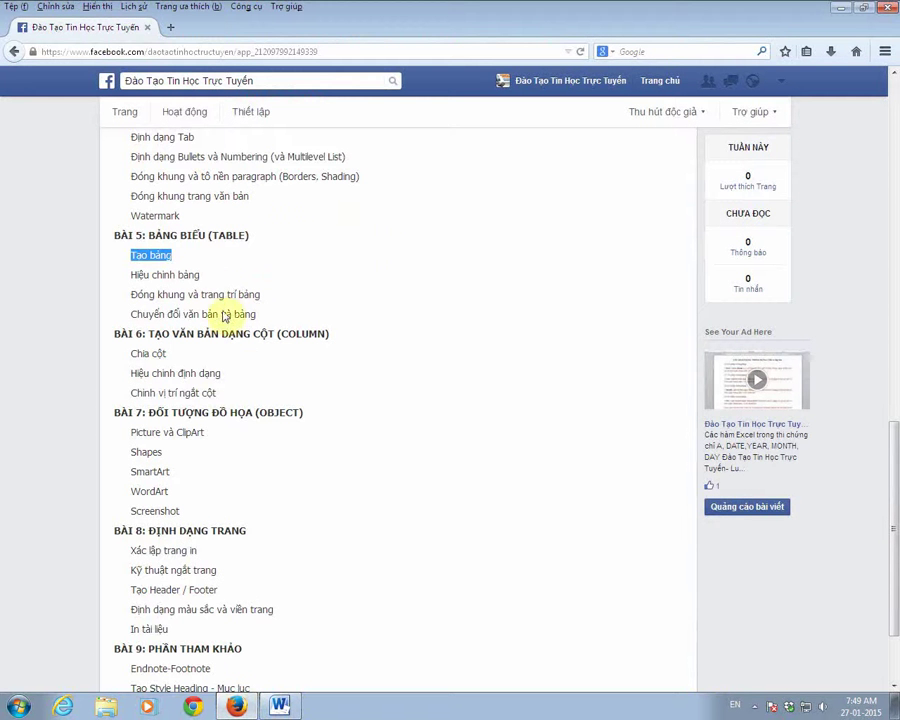
pyautogui.moveTo(202, 276); pyautogui.dragTo(130, 273)
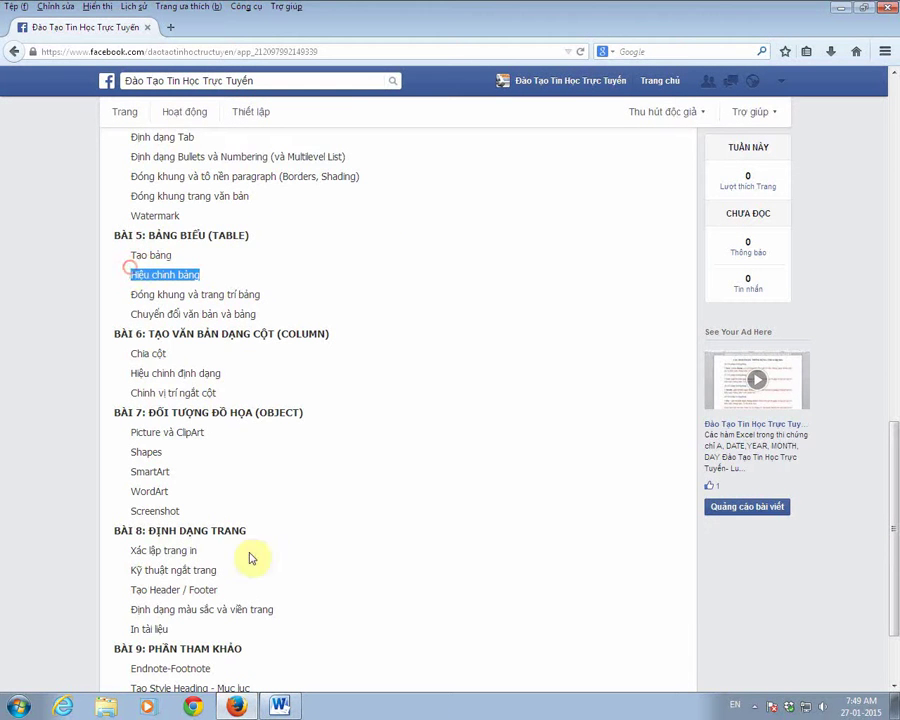
pyautogui.click(279, 706)
pyautogui.click(537, 297)
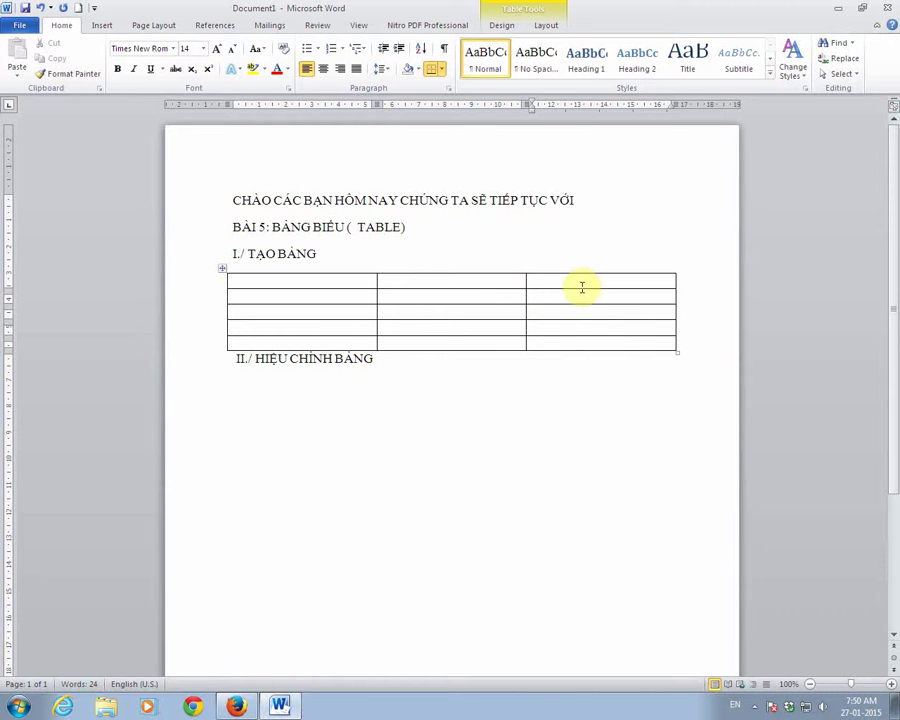
# Step: Merge all cells of the table's right column into one tall cell
pyautogui.moveTo(574, 281); pyautogui.dragTo(580, 294)
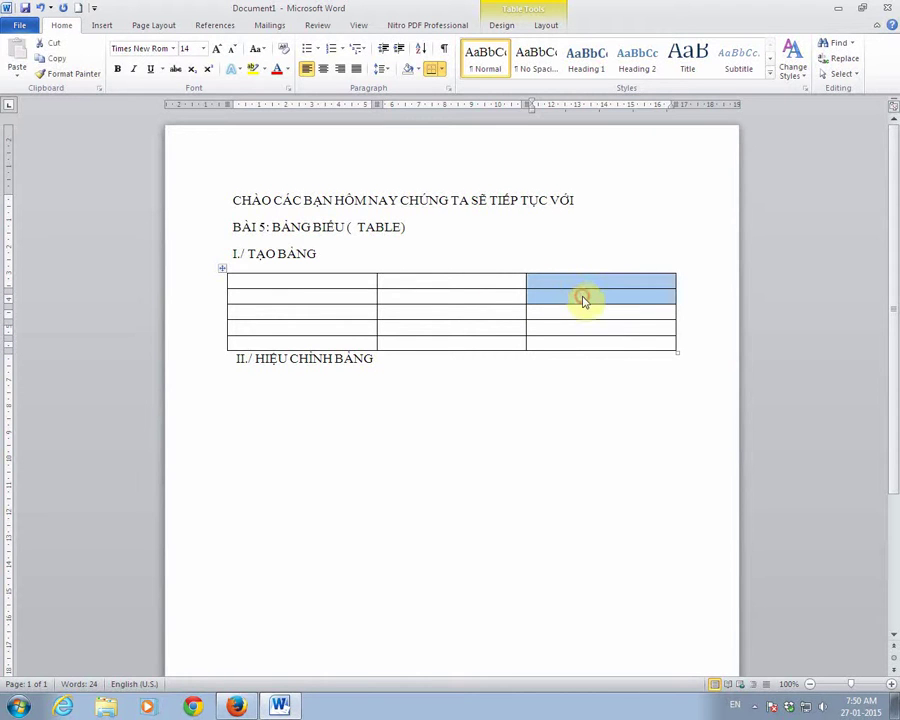
pyautogui.rightClick(573, 297)
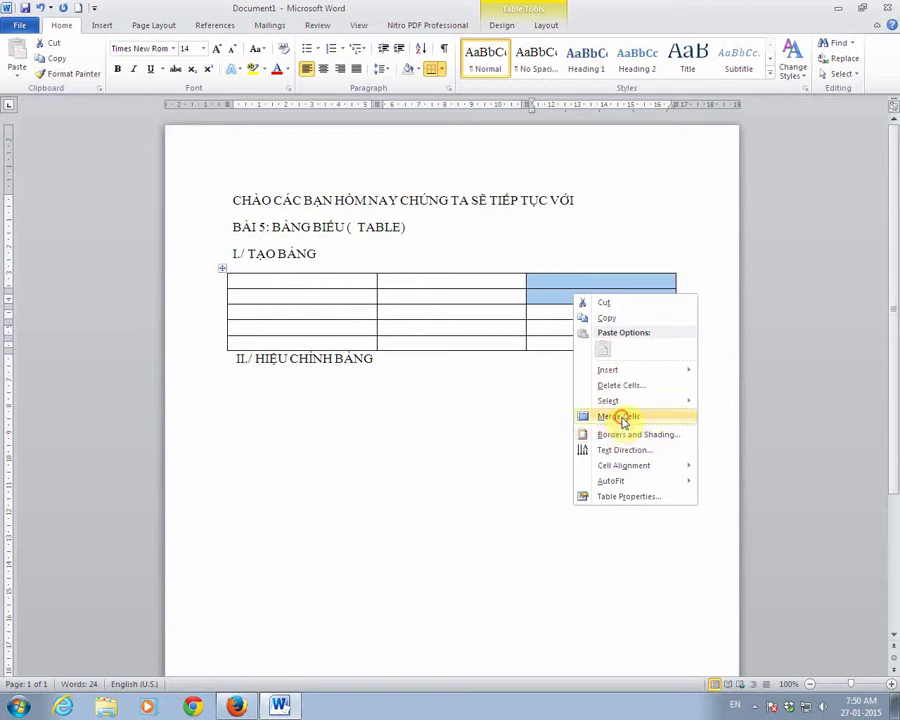
pyautogui.click(621, 418)
pyautogui.click(588, 289)
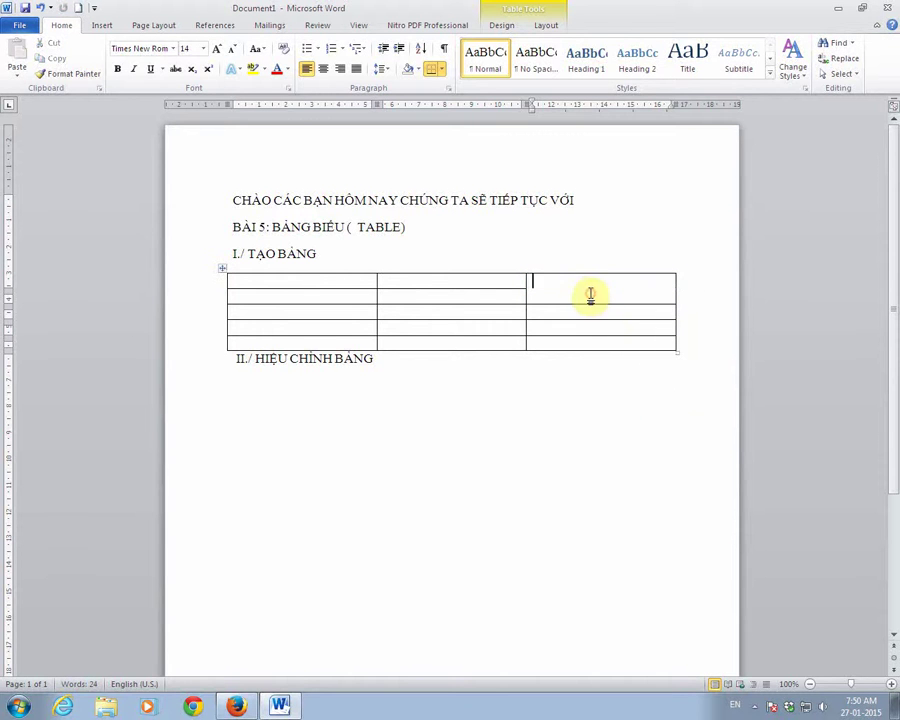
pyautogui.moveTo(592, 305); pyautogui.dragTo(593, 340)
pyautogui.rightClick(572, 332)
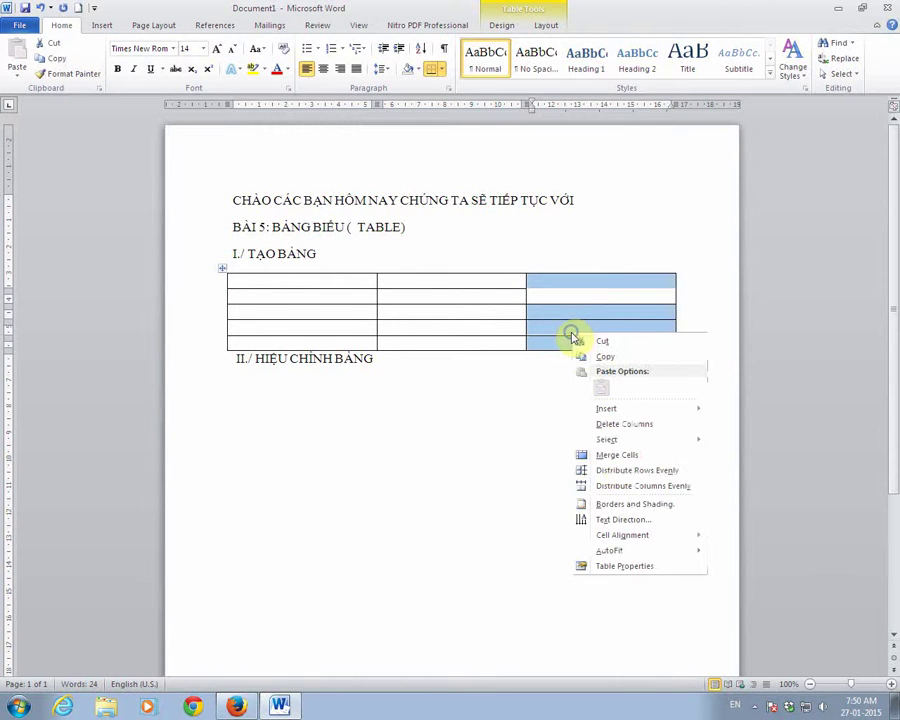
pyautogui.click(617, 455)
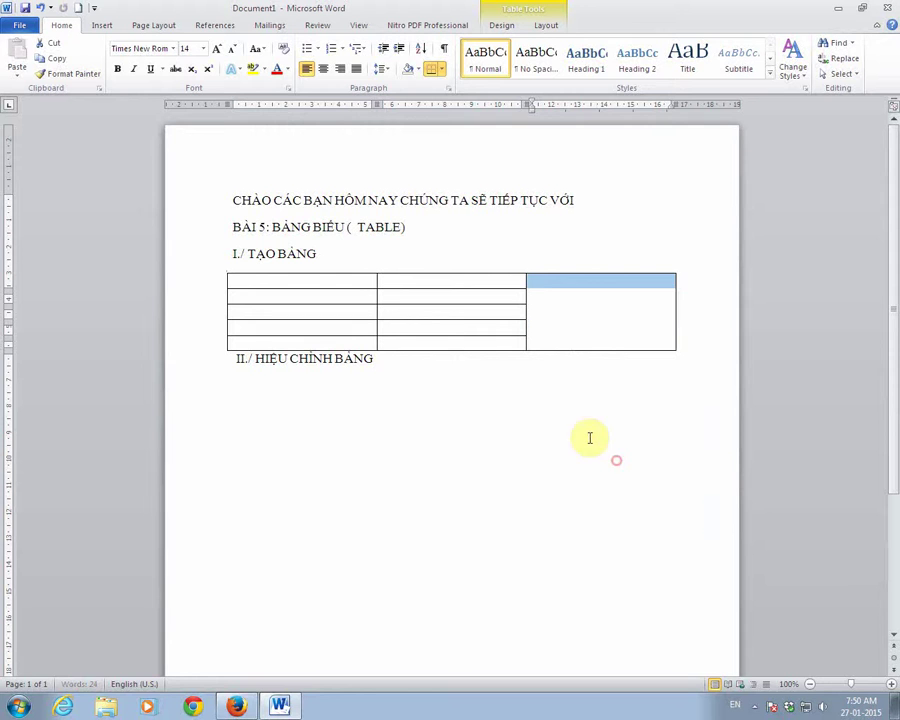
# Step: Widen the middle column by dragging its right border, narrowing the right column
pyautogui.click(461, 317)
pyautogui.moveTo(524, 277); pyautogui.dragTo(598, 292)
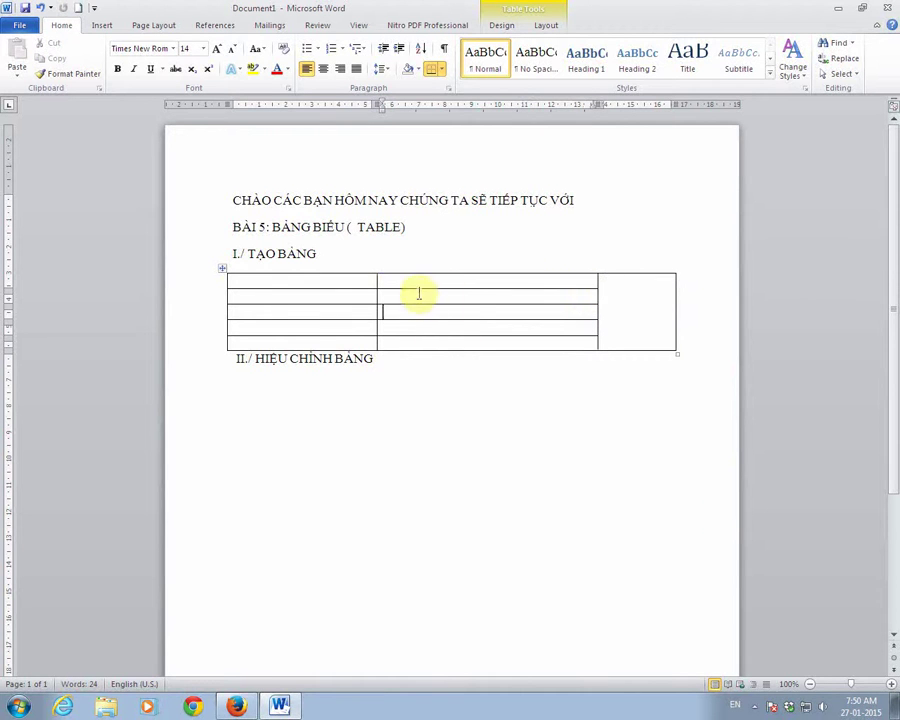
pyautogui.click(629, 311)
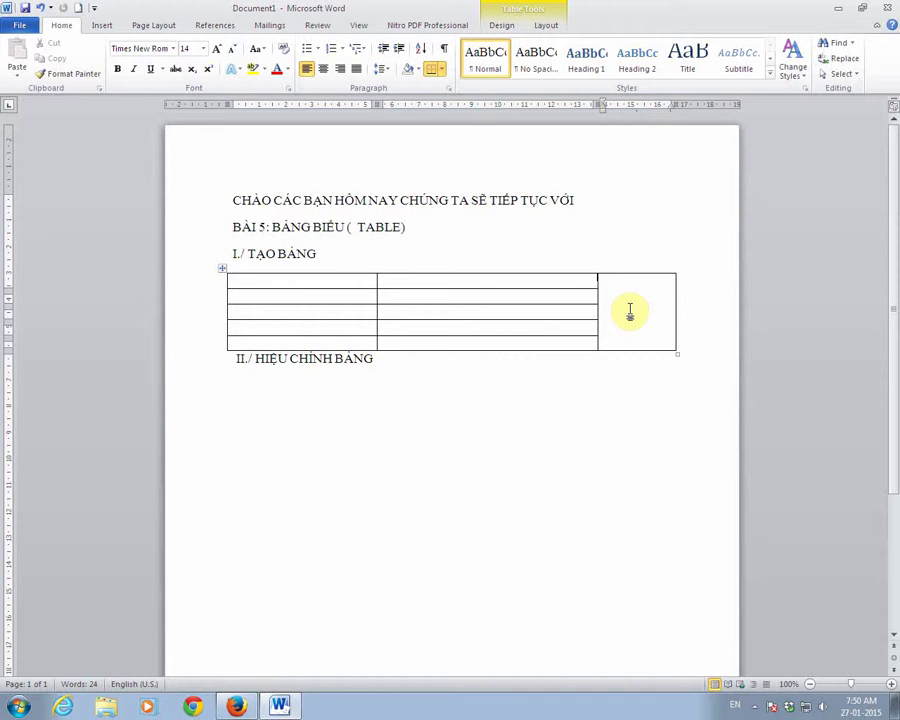
# Step: Type the label 'ĐTTHTT' into the merged right cell
pyautogui.write('DD')
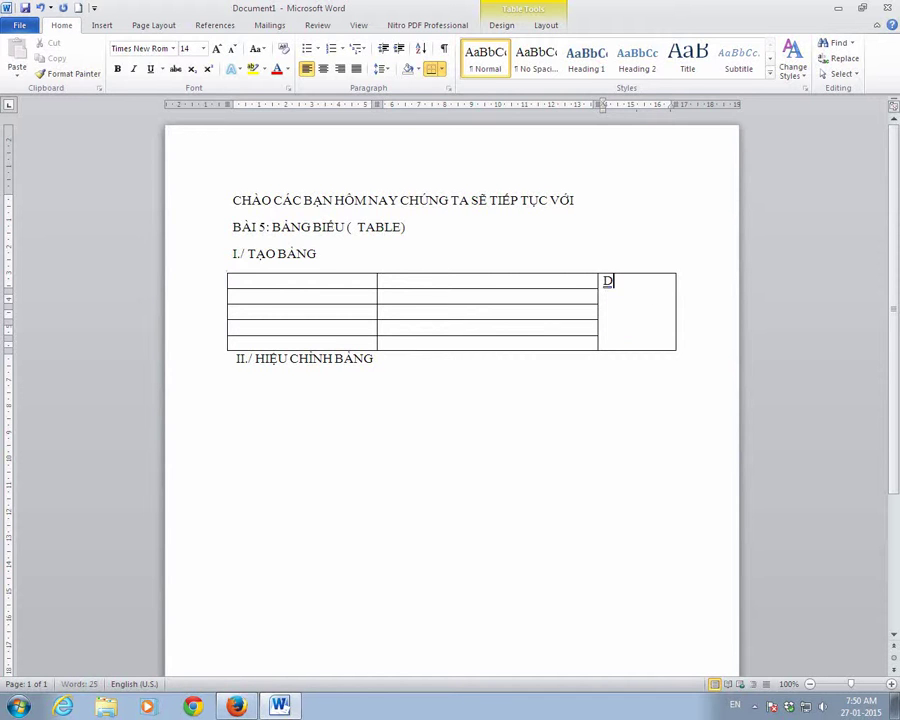
pyautogui.write('d')
pyautogui.write('T')
pyautogui.press('BackSpace')
pyautogui.write('T')
pyautogui.write('THT')
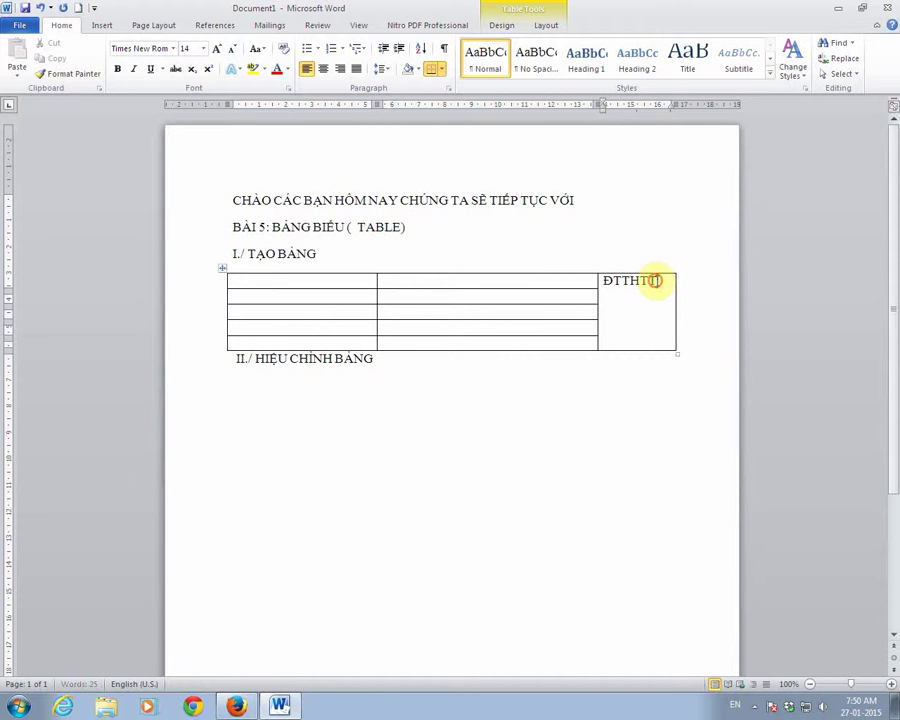
# Step: Center the 'ĐTTHTT' label horizontally and vertically using Align Center
pyautogui.moveTo(655, 281); pyautogui.dragTo(613, 282)
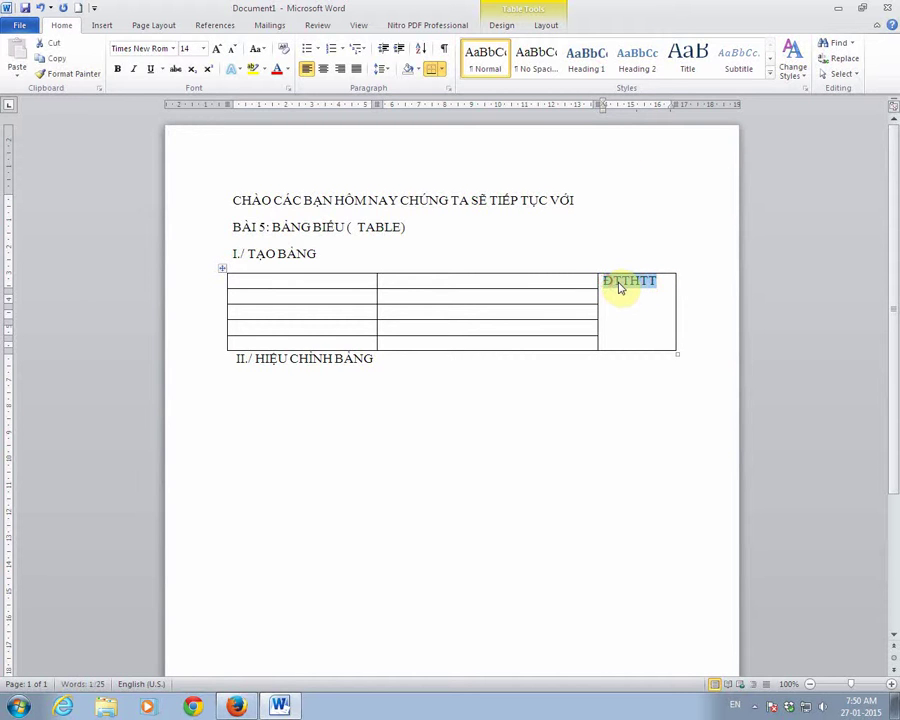
pyautogui.rightClick(620, 287)
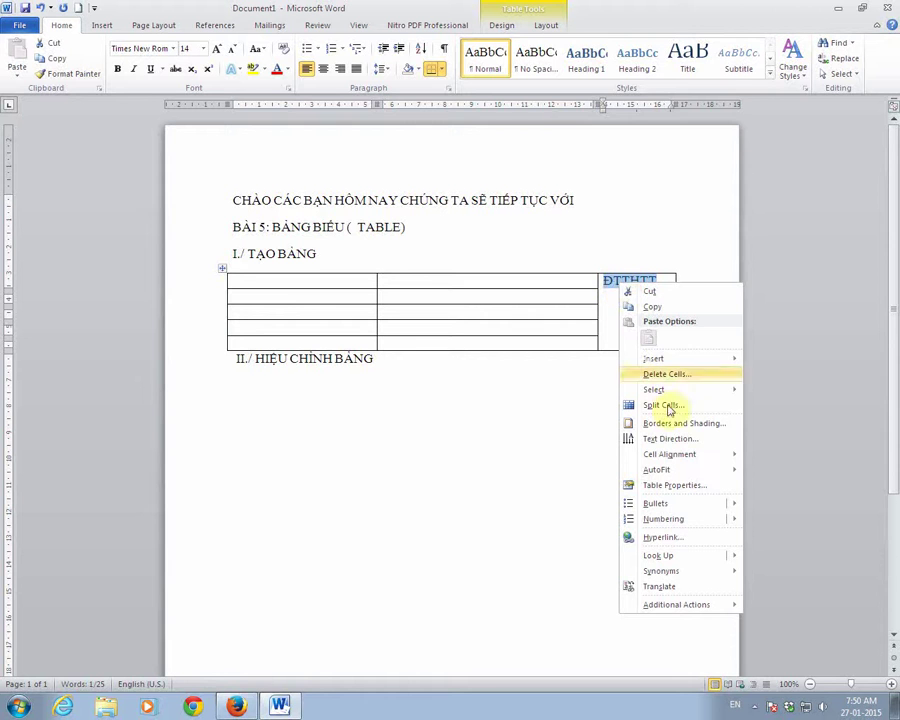
pyautogui.moveTo(707, 467)
pyautogui.click(765, 467)
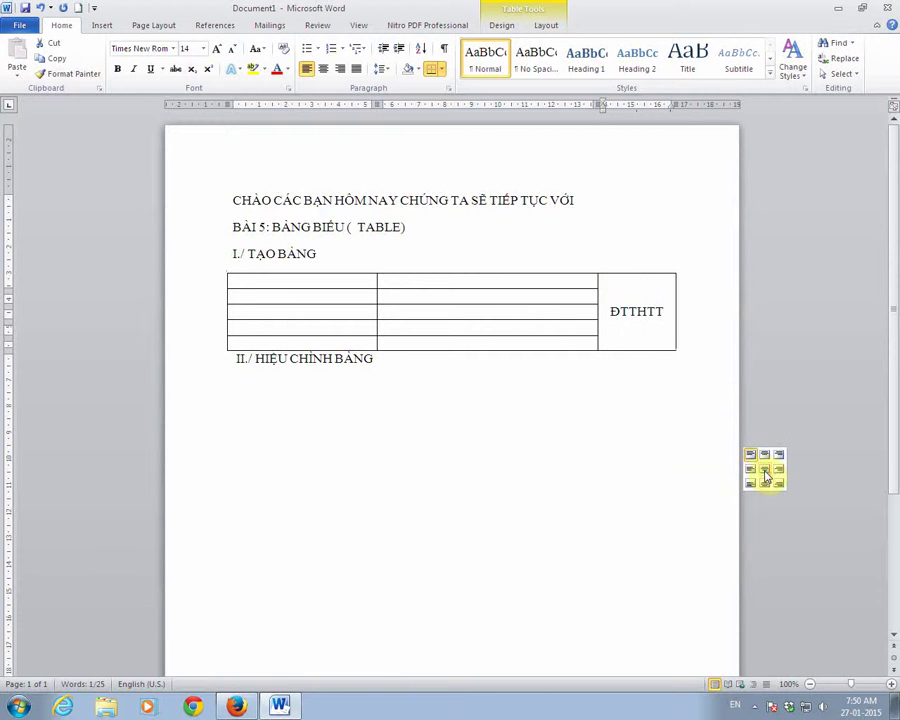
# Step: Set the ĐTTHTT cell's text direction to a vertical top-to-bottom orientation
pyautogui.rightClick(647, 314)
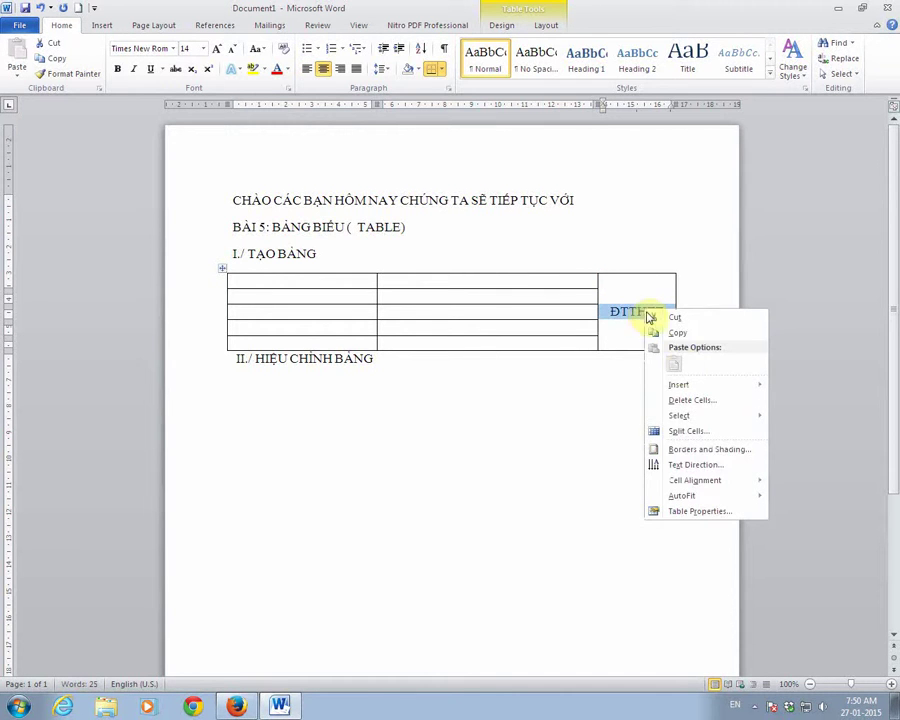
pyautogui.click(711, 466)
pyautogui.click(374, 330)
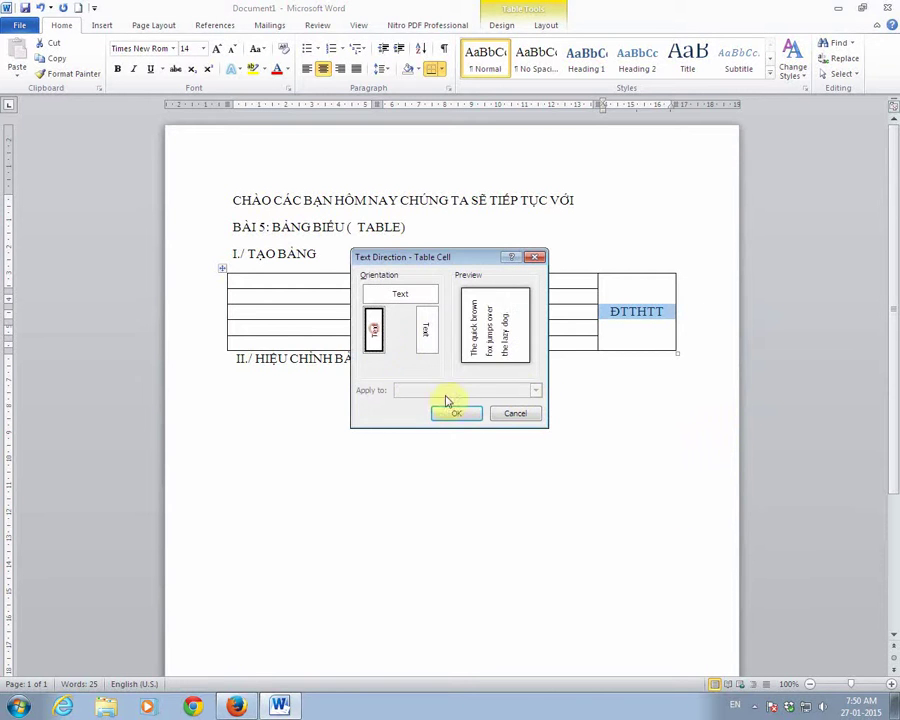
pyautogui.click(460, 415)
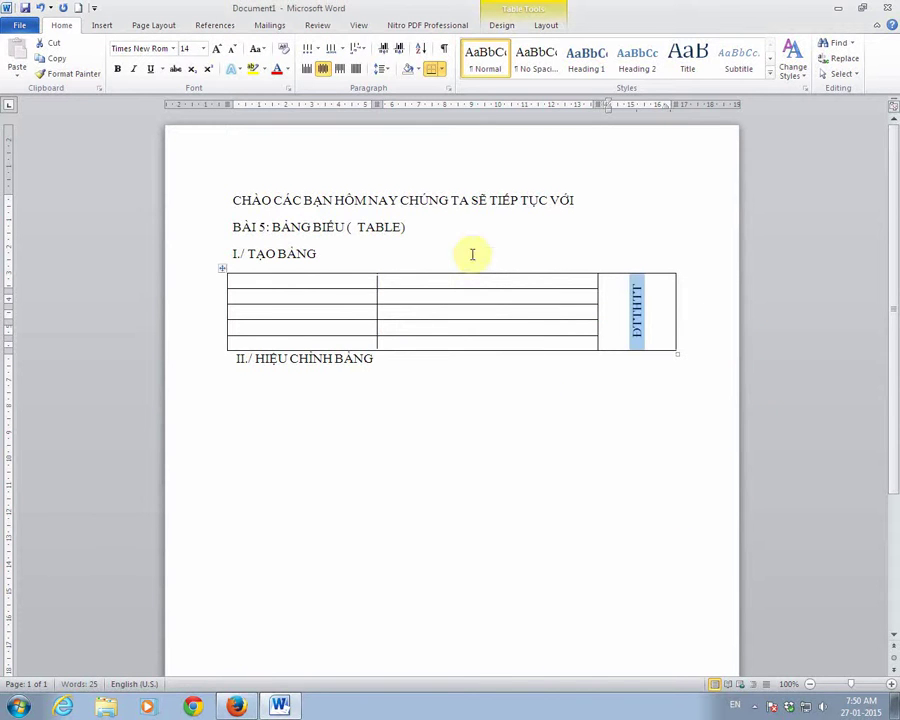
pyautogui.rightClick(640, 325)
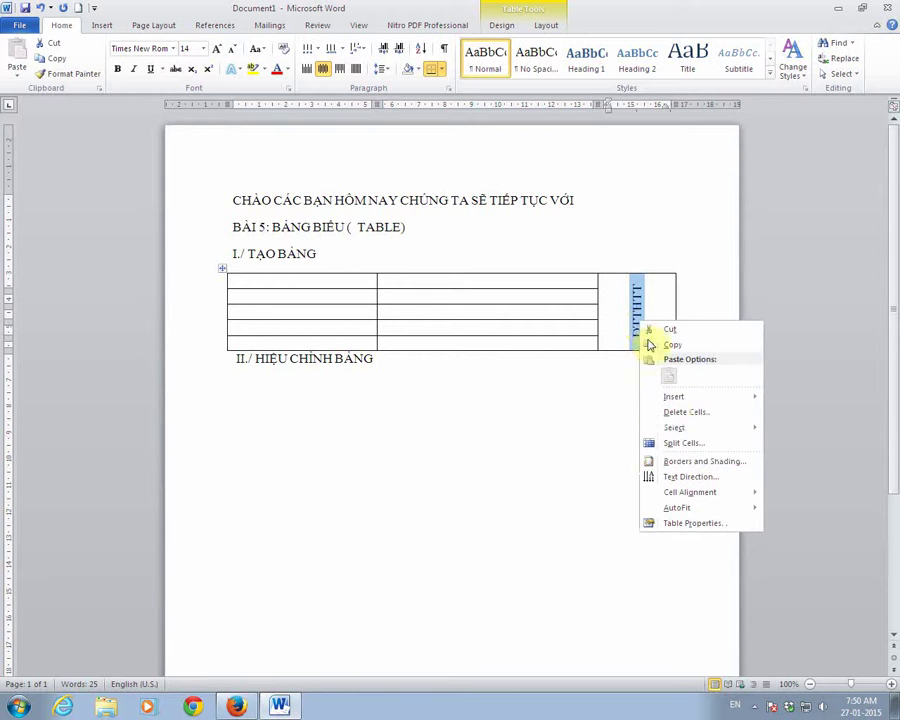
pyautogui.click(698, 478)
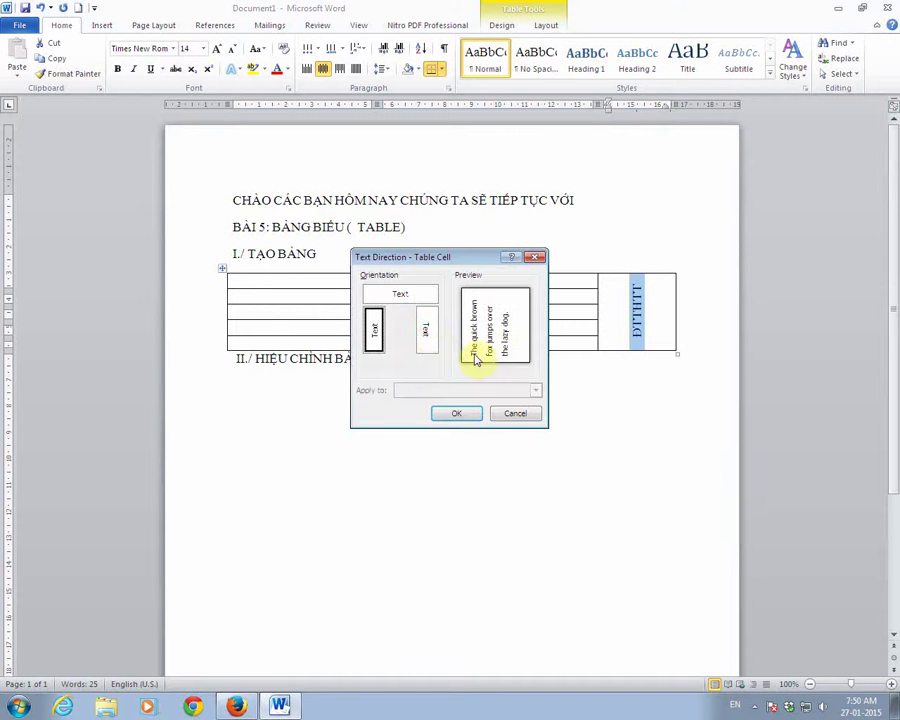
pyautogui.click(427, 330)
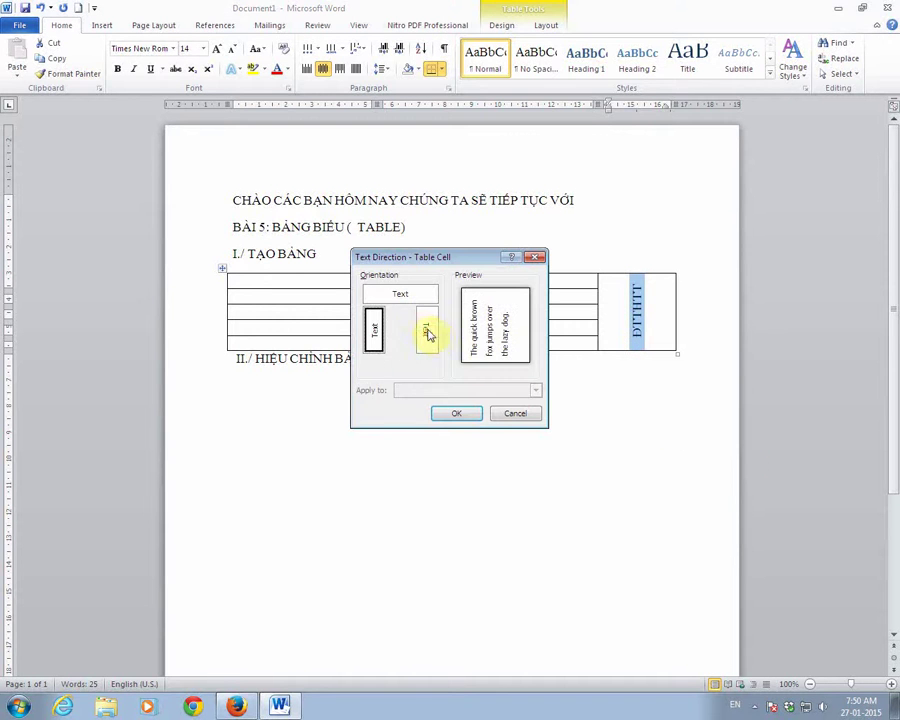
pyautogui.click(457, 414)
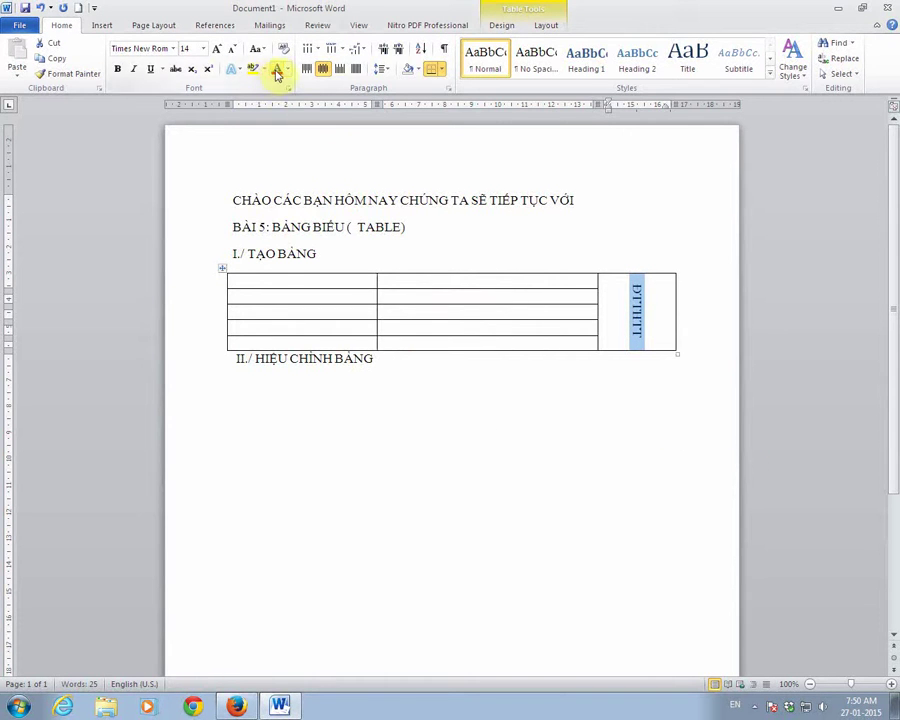
# Step: Make the ĐTTHTT label red and bold
pyautogui.click(277, 70)
pyautogui.click(117, 68)
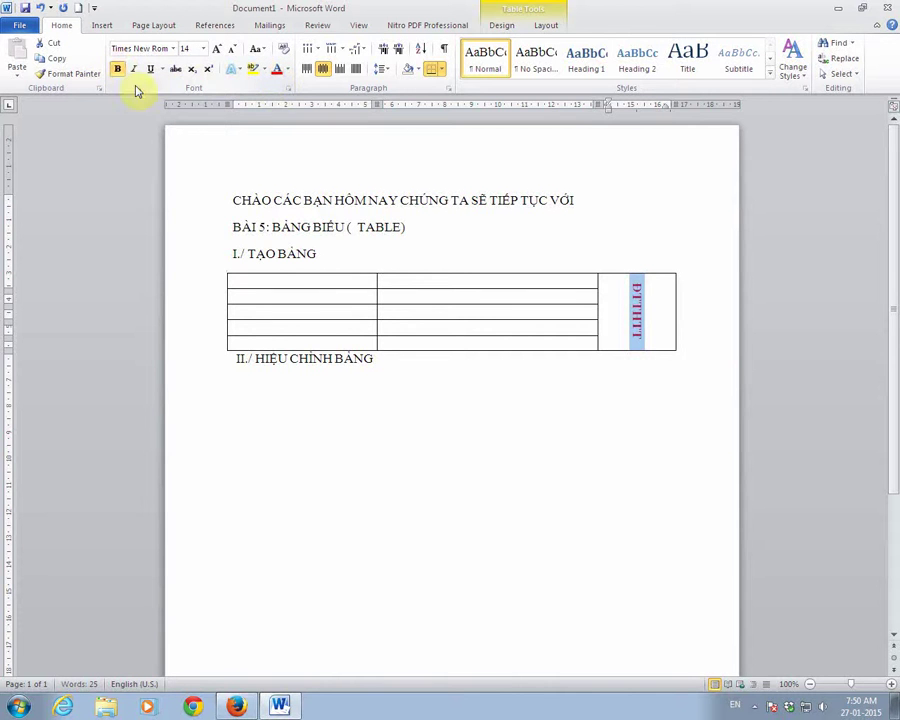
pyautogui.click(558, 397)
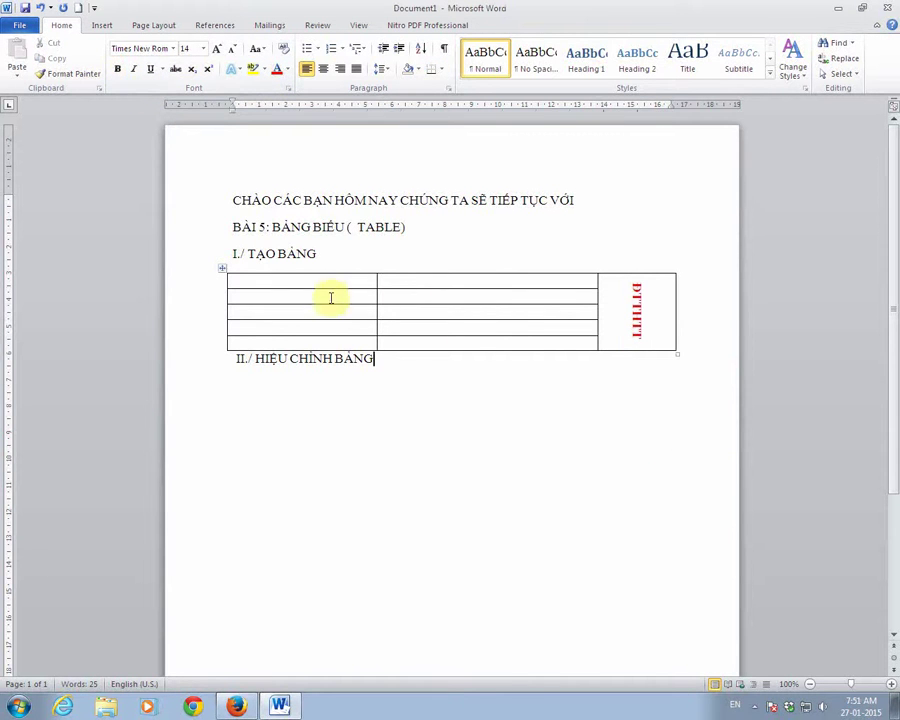
# Step: Merge the first row's two left cells into one wide cell
pyautogui.moveTo(327, 281); pyautogui.dragTo(403, 283)
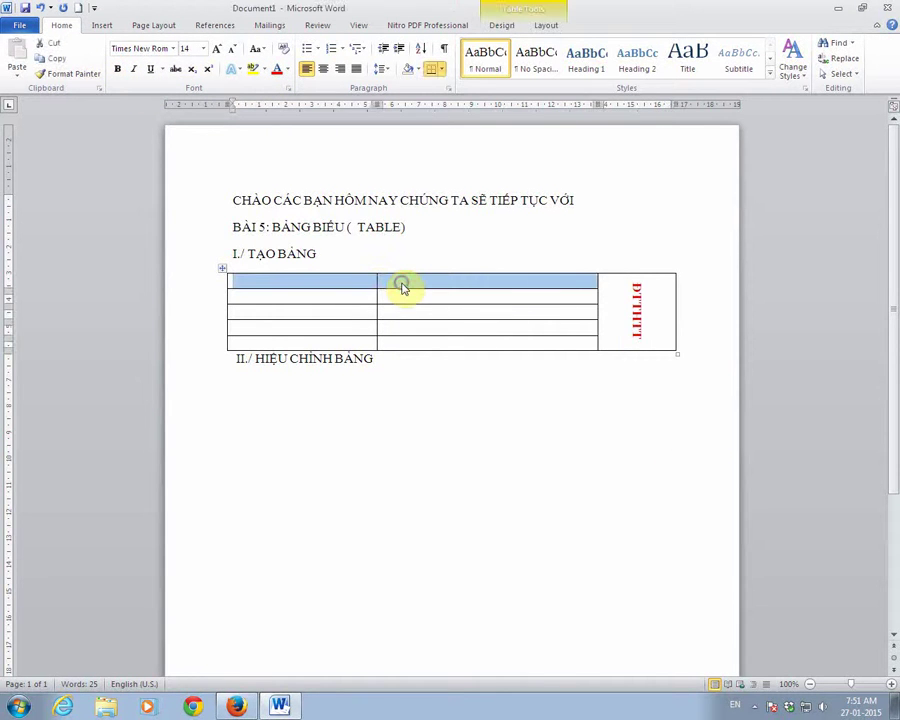
pyautogui.rightClick(403, 284)
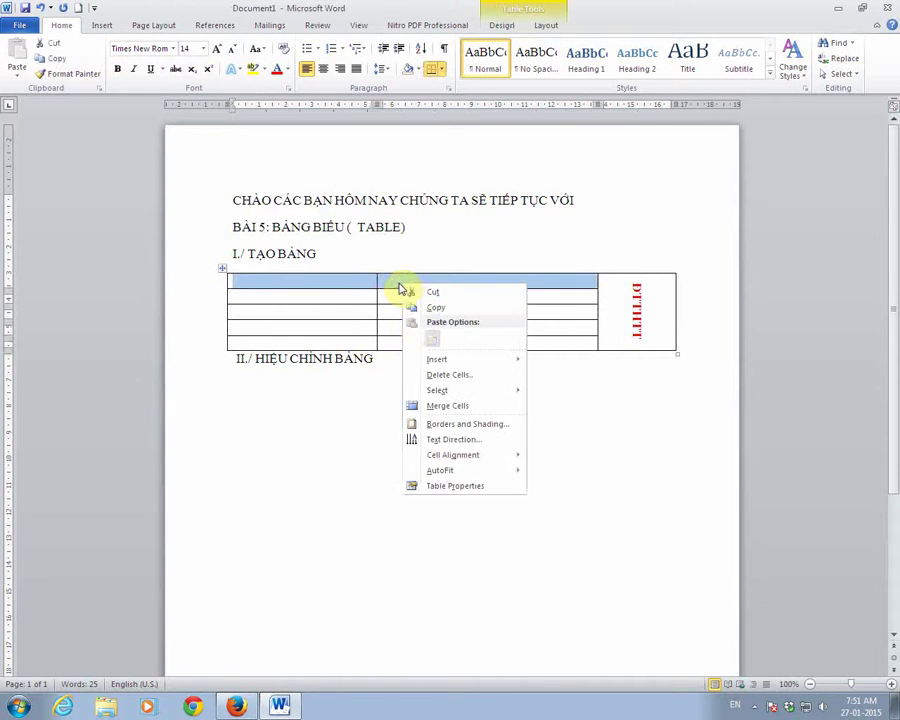
pyautogui.click(458, 405)
pyautogui.click(510, 416)
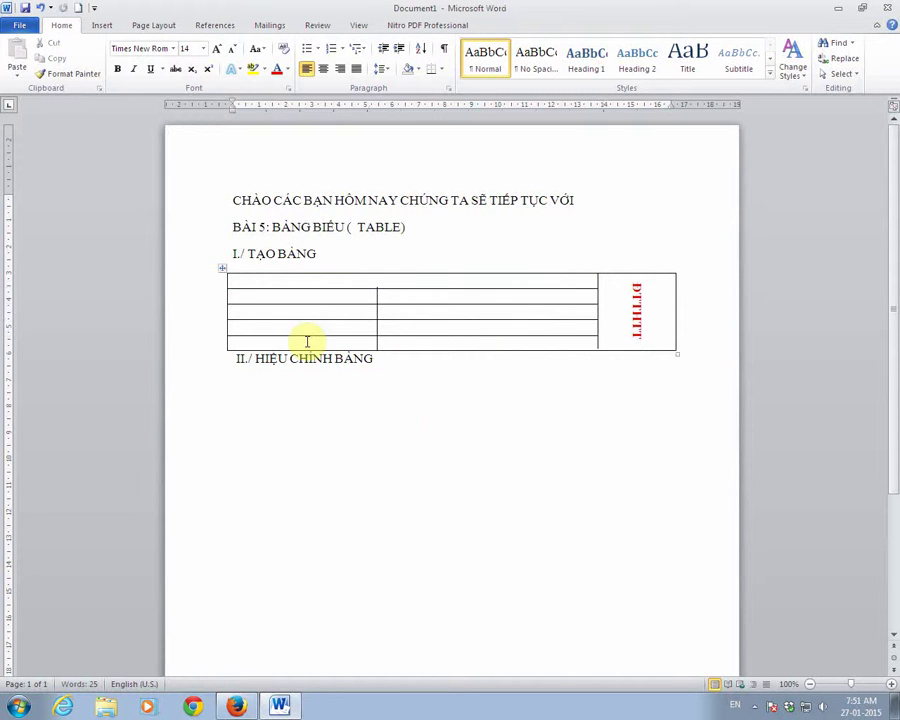
pyautogui.click(660, 343)
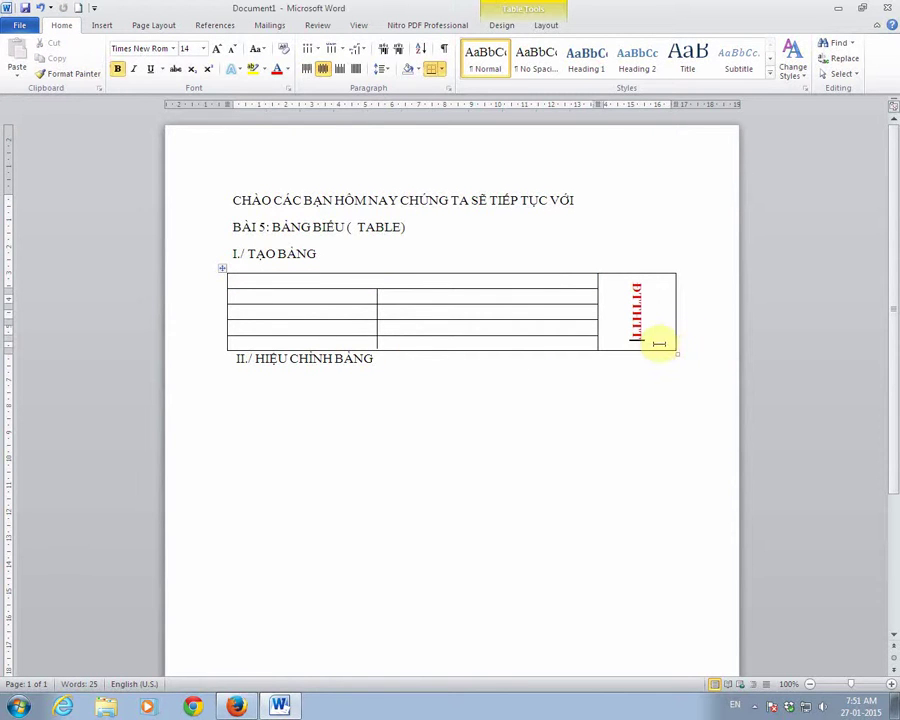
# Step: With Draw Table, add vertical borders splitting the middle and left columns below the top row
pyautogui.click(505, 26)
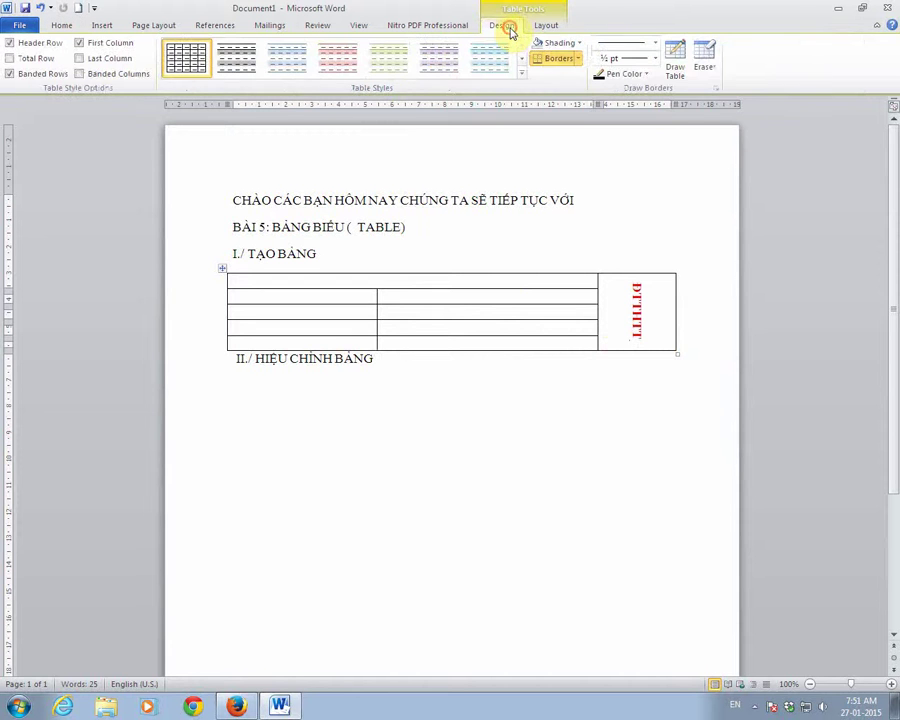
pyautogui.click(672, 62)
pyautogui.moveTo(493, 285); pyautogui.dragTo(493, 348)
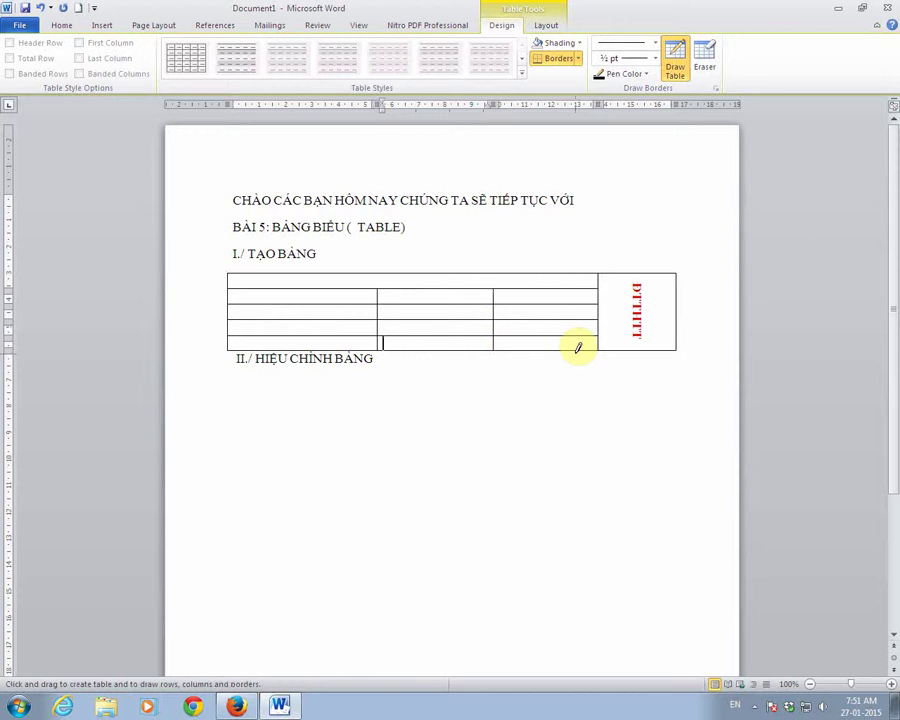
pyautogui.moveTo(297, 288); pyautogui.dragTo(296, 345)
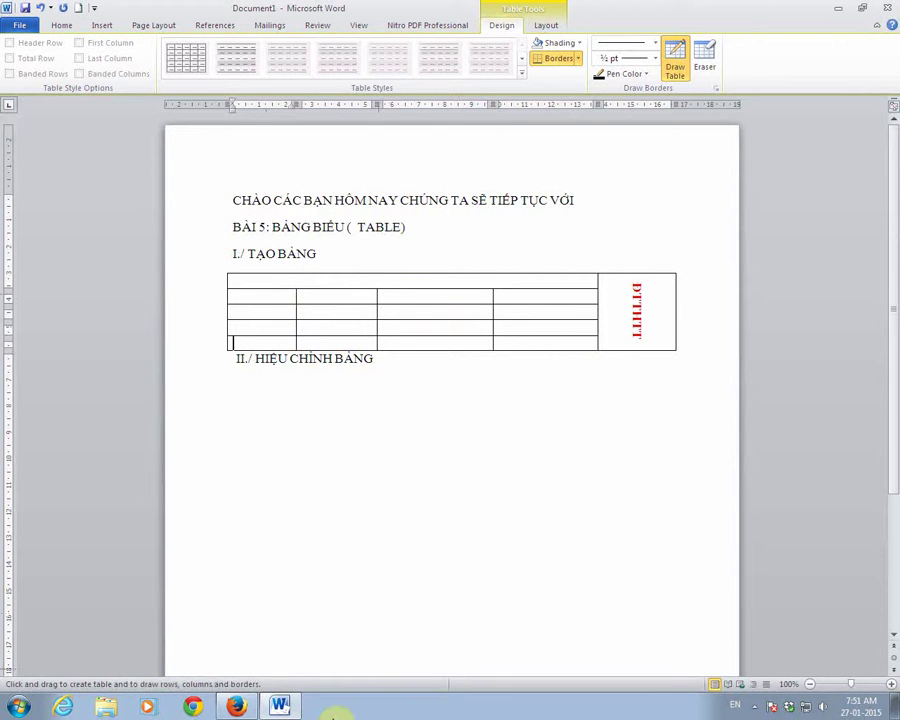
pyautogui.click(285, 706)
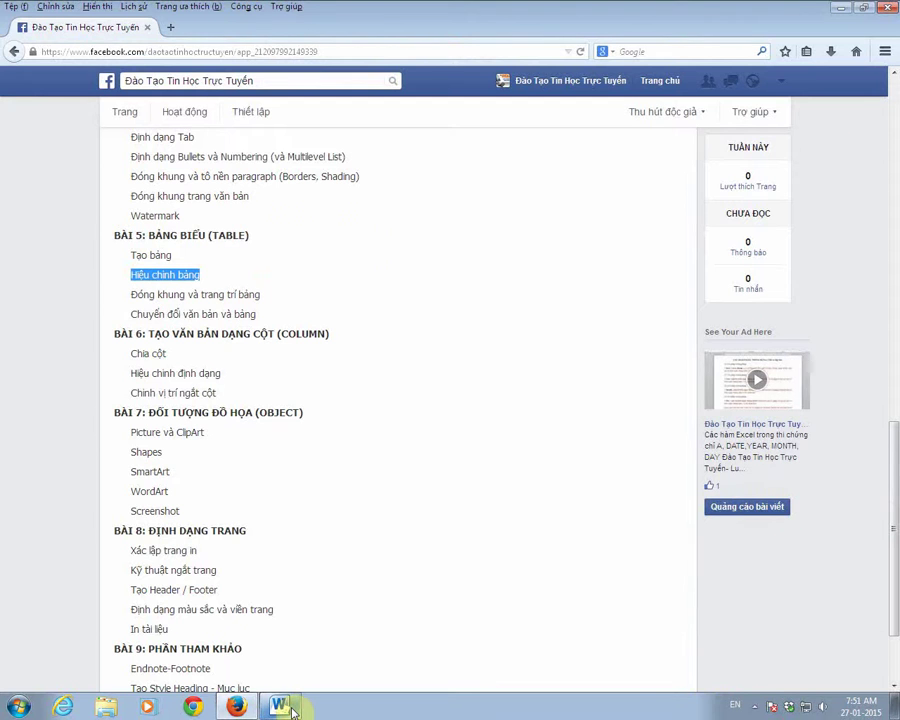
pyautogui.click(290, 708)
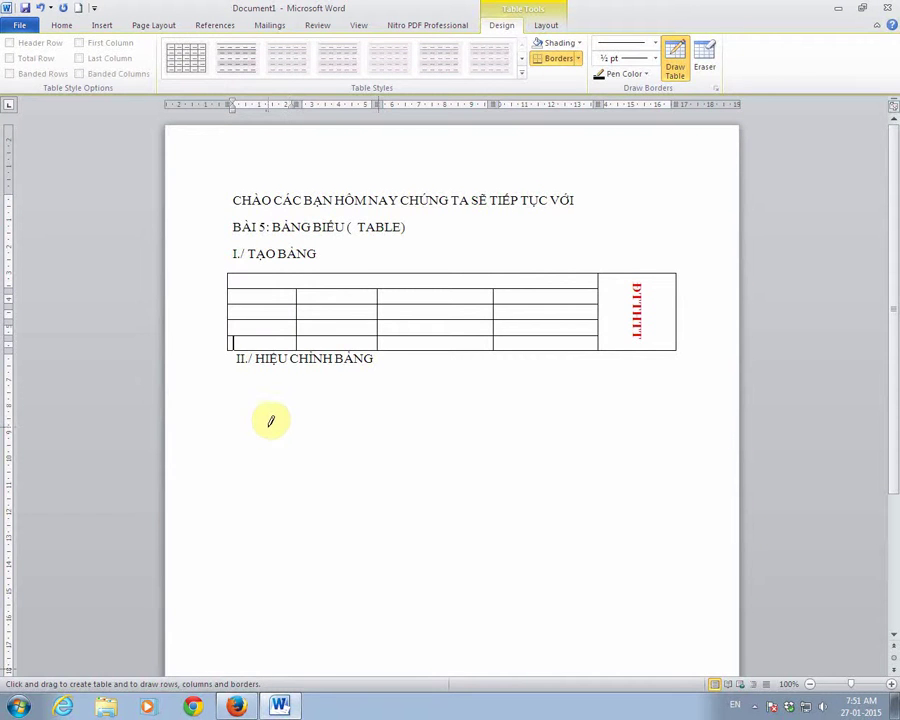
pyautogui.press('Escape')
# Step: Place the insertion point after heading II to start heading 'III./ ĐÓNG KHUNG VÀ TRANG TRÍ'
pyautogui.click(375, 360)
pyautogui.write('III./ ĐÓNG KHUNG VÀ TRANG TRÍ')
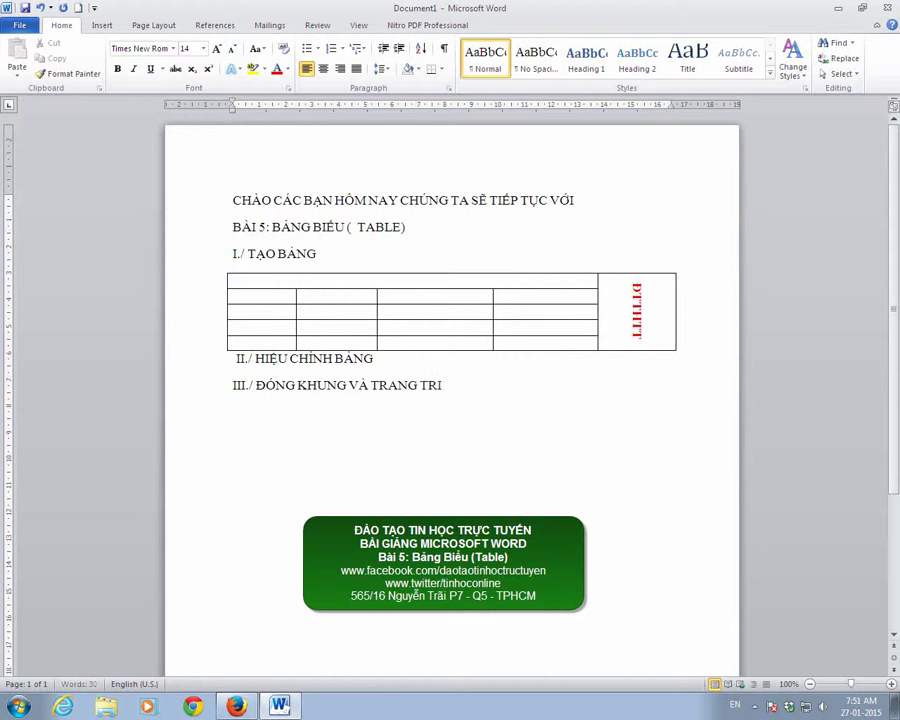
# Step: Set the border pen to a thick solid line in red at 3 pt
pyautogui.click(431, 312)
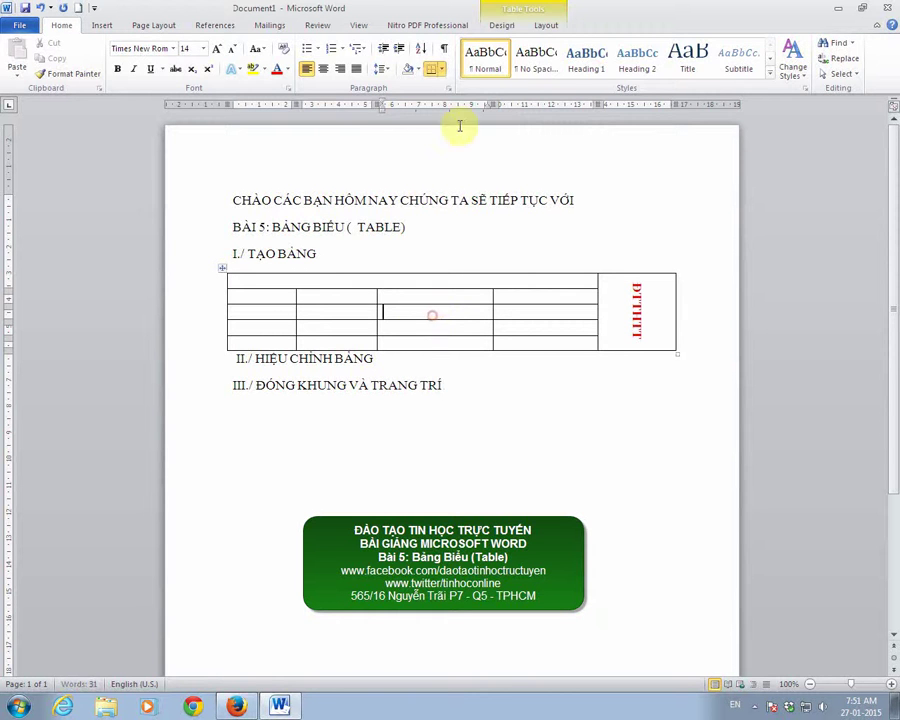
pyautogui.click(503, 25)
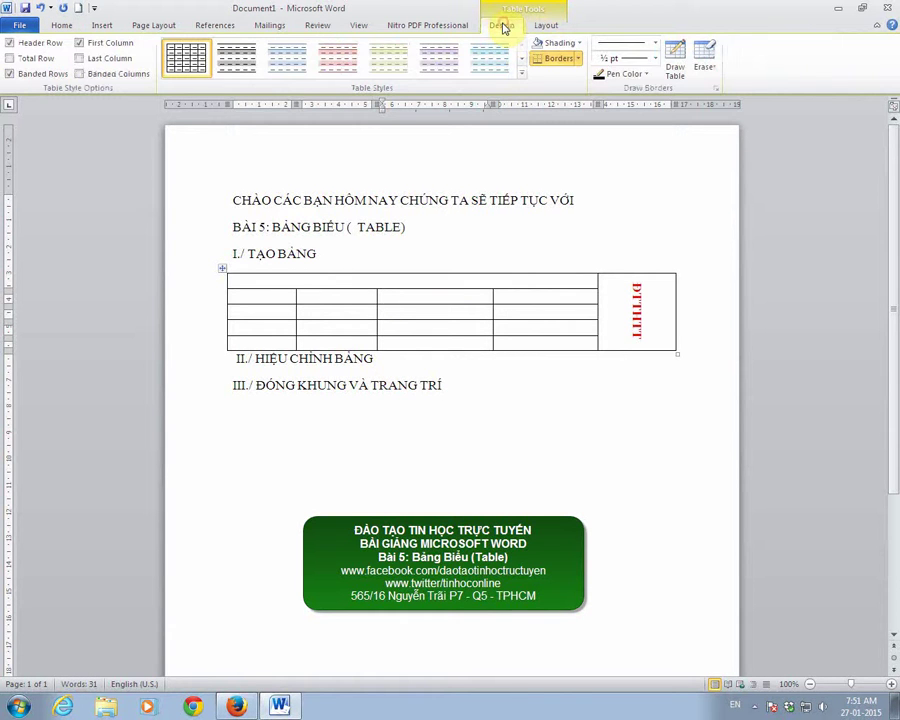
pyautogui.click(656, 59)
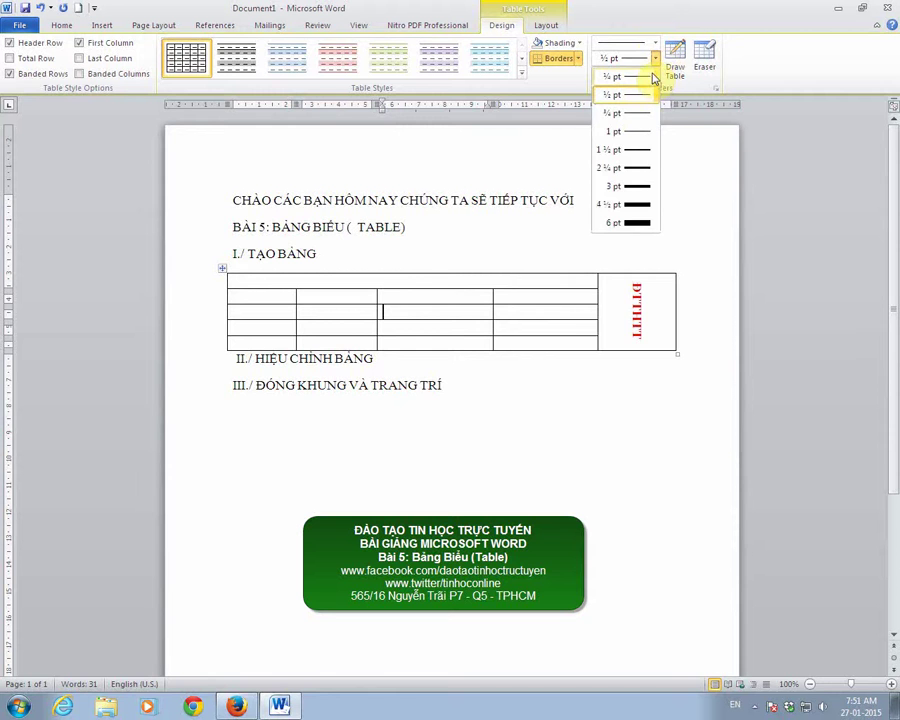
pyautogui.click(655, 43)
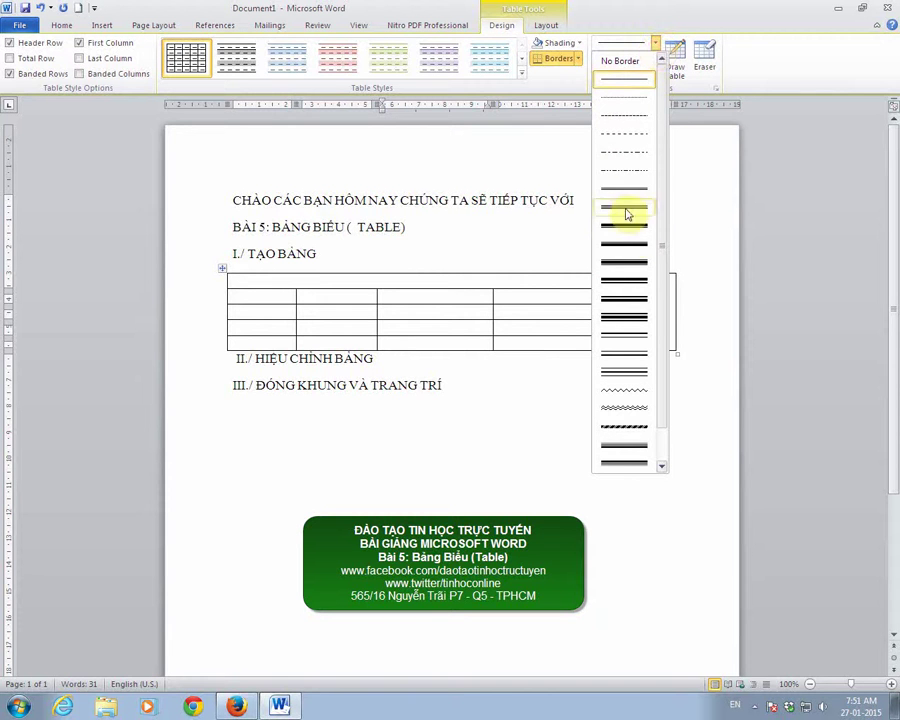
pyautogui.click(636, 236)
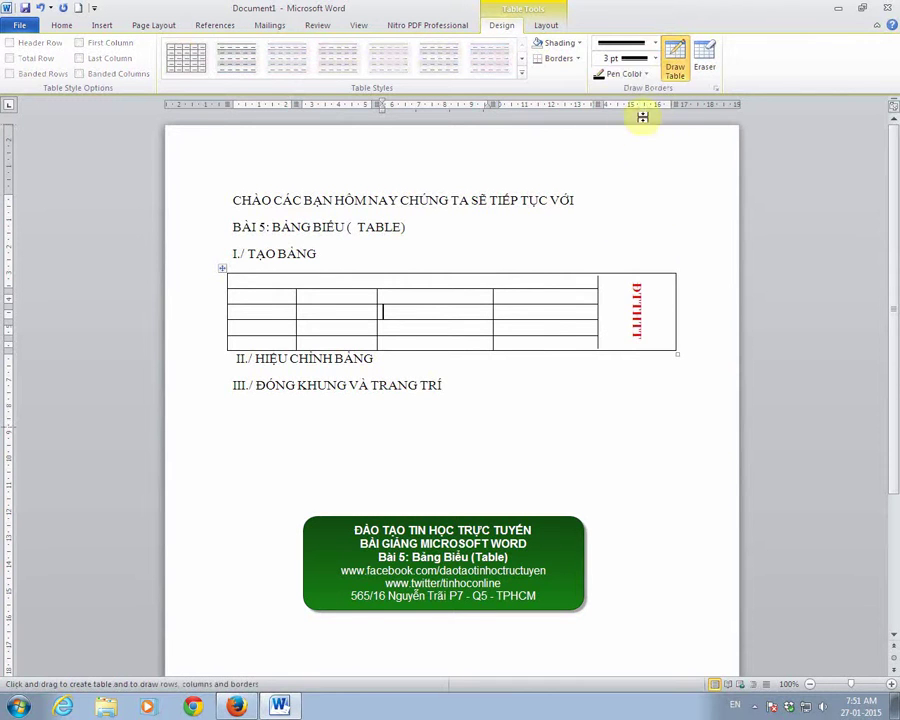
pyautogui.click(646, 74)
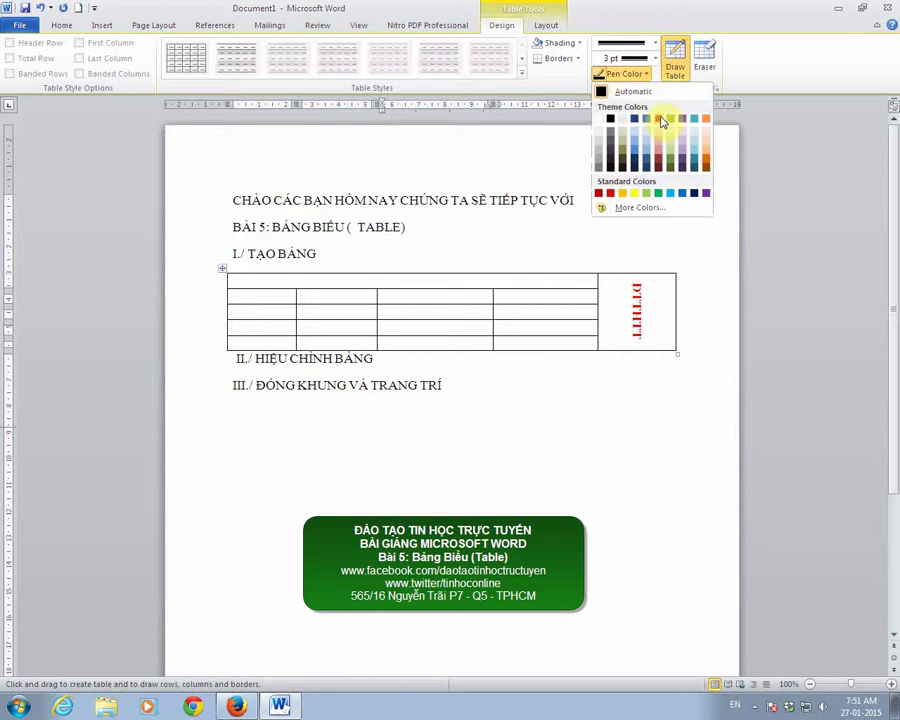
pyautogui.click(661, 121)
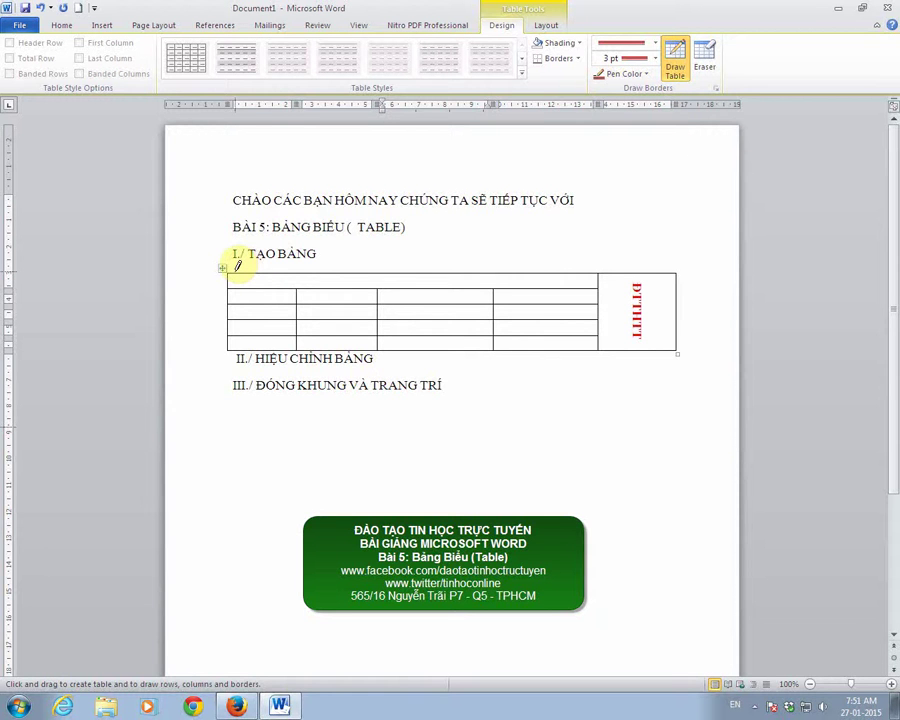
# Step: Trace the table's top, right and left edges with the thick red pen
pyautogui.moveTo(237, 268); pyautogui.dragTo(622, 271)
pyautogui.moveTo(676, 272); pyautogui.dragTo(676, 354)
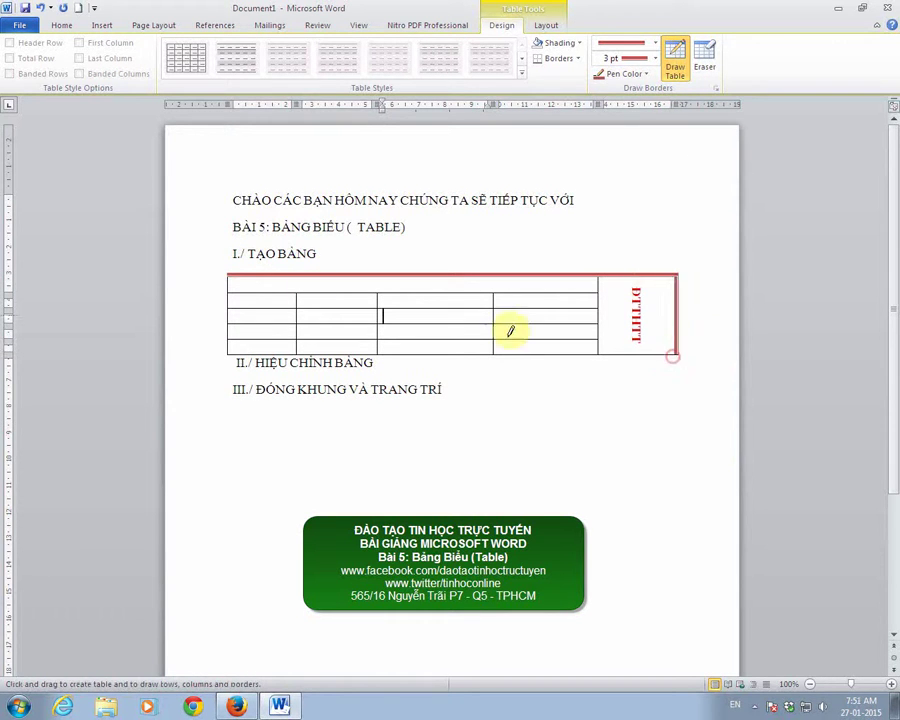
pyautogui.moveTo(230, 270)
pyautogui.mouseDown()
pyautogui.moveTo(230, 346)
pyautogui.moveTo(660, 349)
pyautogui.mouseUp()
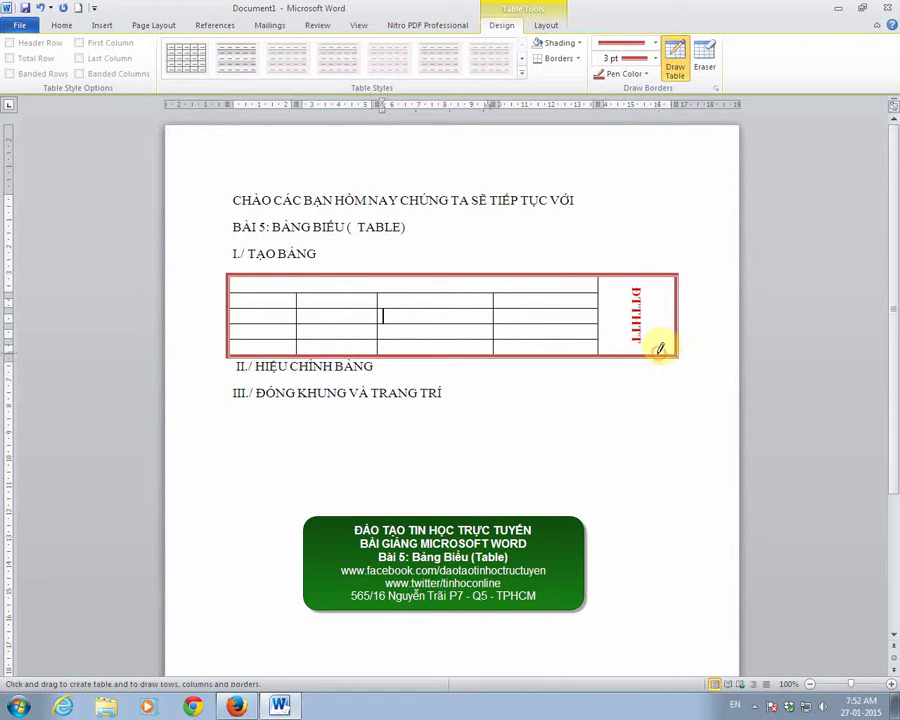
# Step: Pick the wavy line style and a new pen colour, then redraw the column 2–3 and 3–4 dividers
pyautogui.click(655, 43)
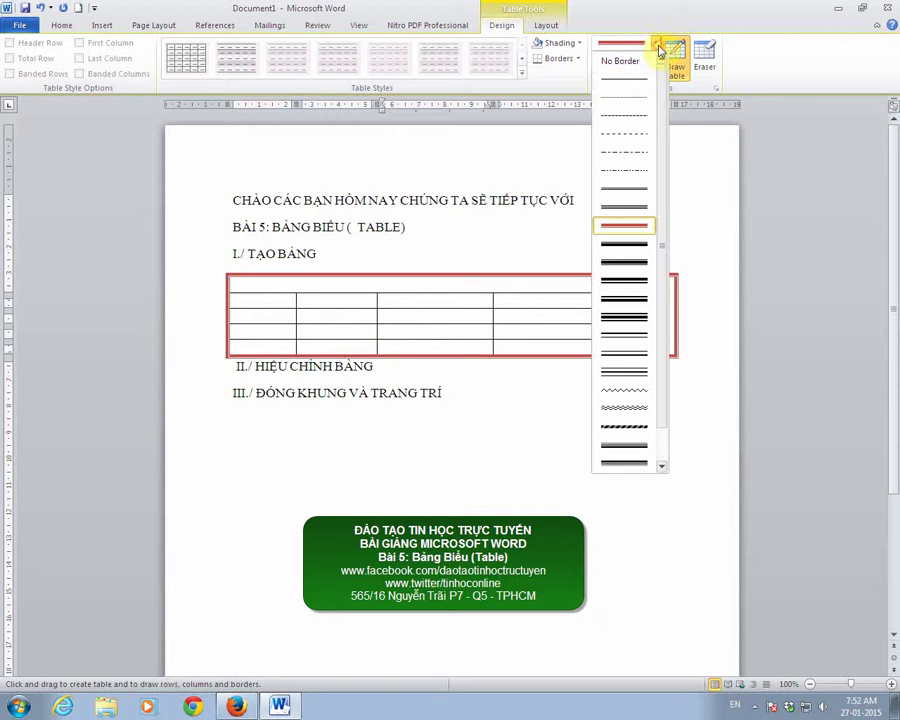
pyautogui.click(625, 391)
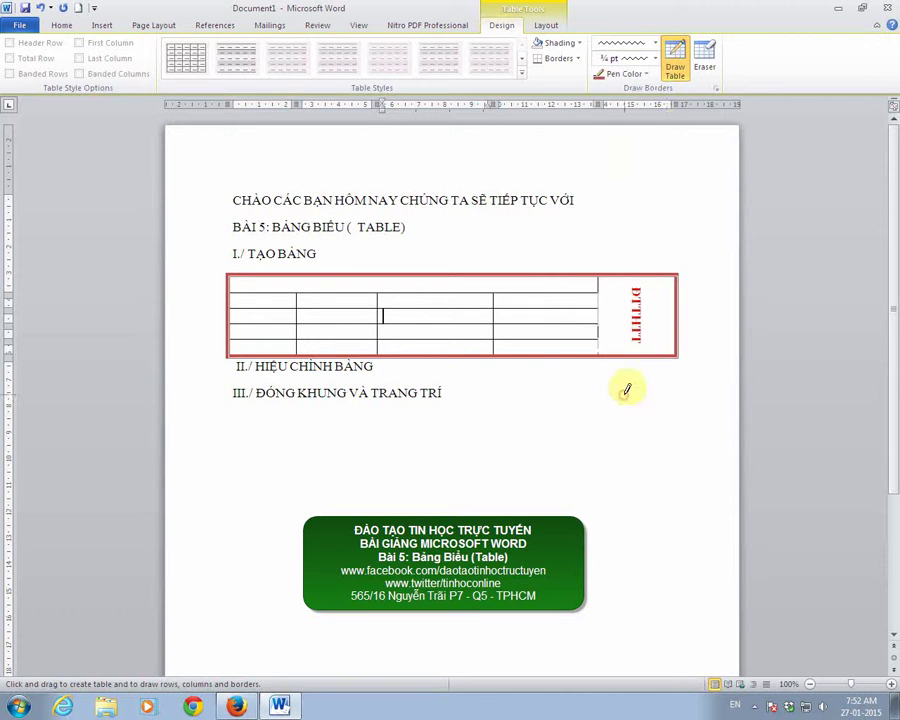
pyautogui.click(646, 75)
pyautogui.click(672, 120)
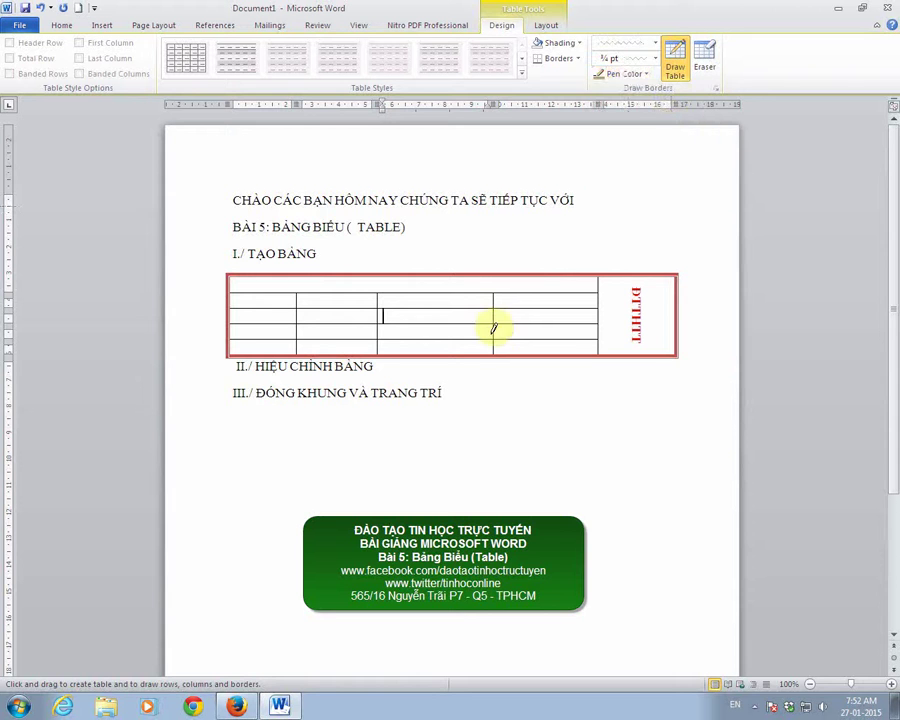
pyautogui.moveTo(493, 296); pyautogui.dragTo(490, 350)
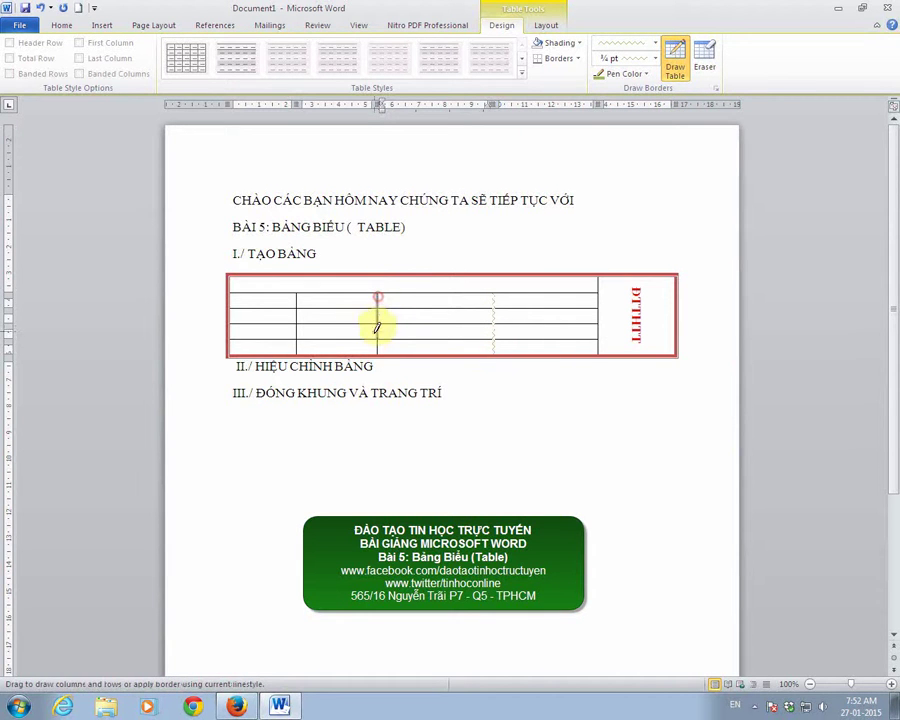
pyautogui.moveTo(380, 291); pyautogui.dragTo(378, 350)
# Step: Redraw the divider beside the label column wavy in another colour, then set the pen to green
pyautogui.click(647, 79)
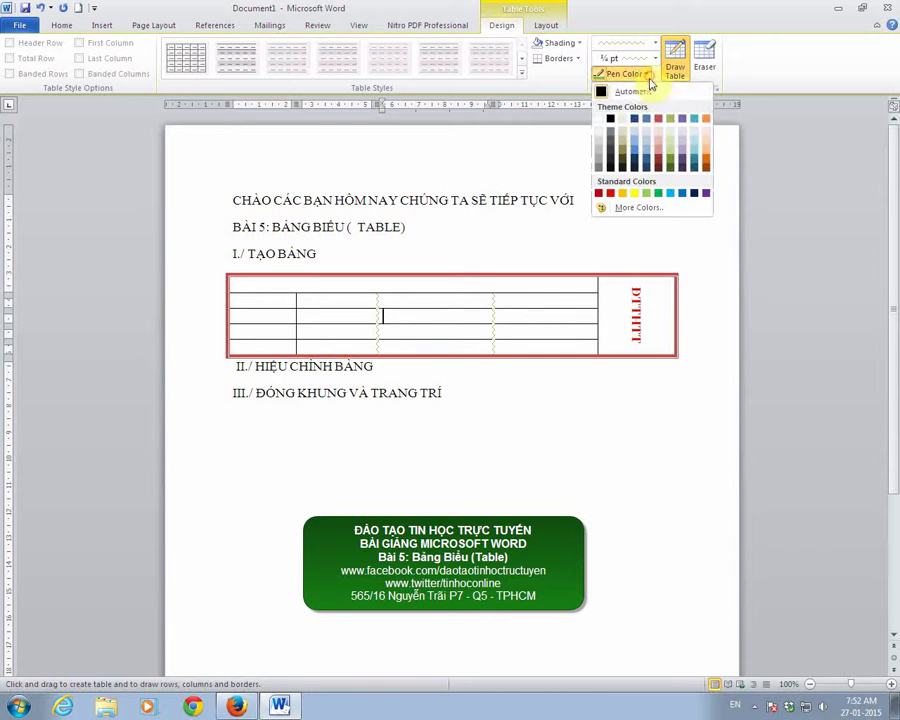
pyautogui.click(635, 120)
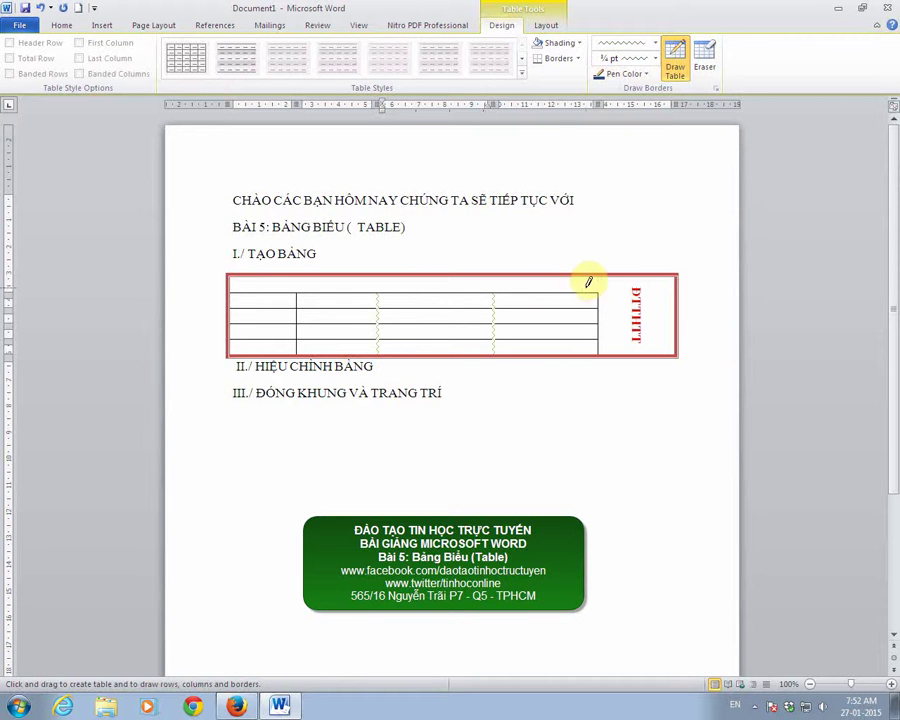
pyautogui.moveTo(598, 279); pyautogui.dragTo(596, 350)
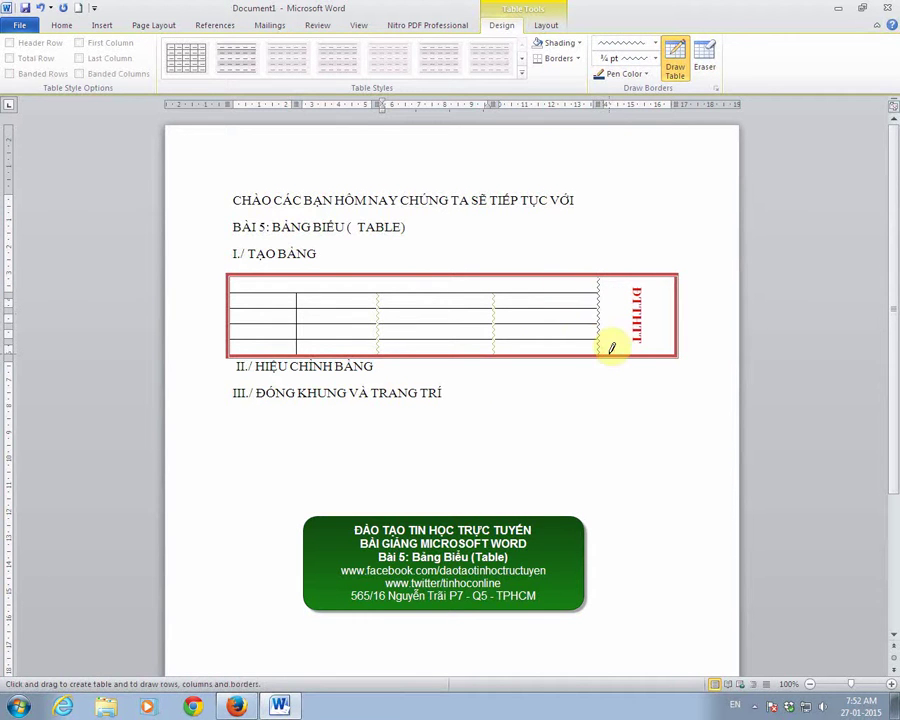
pyautogui.click(649, 80)
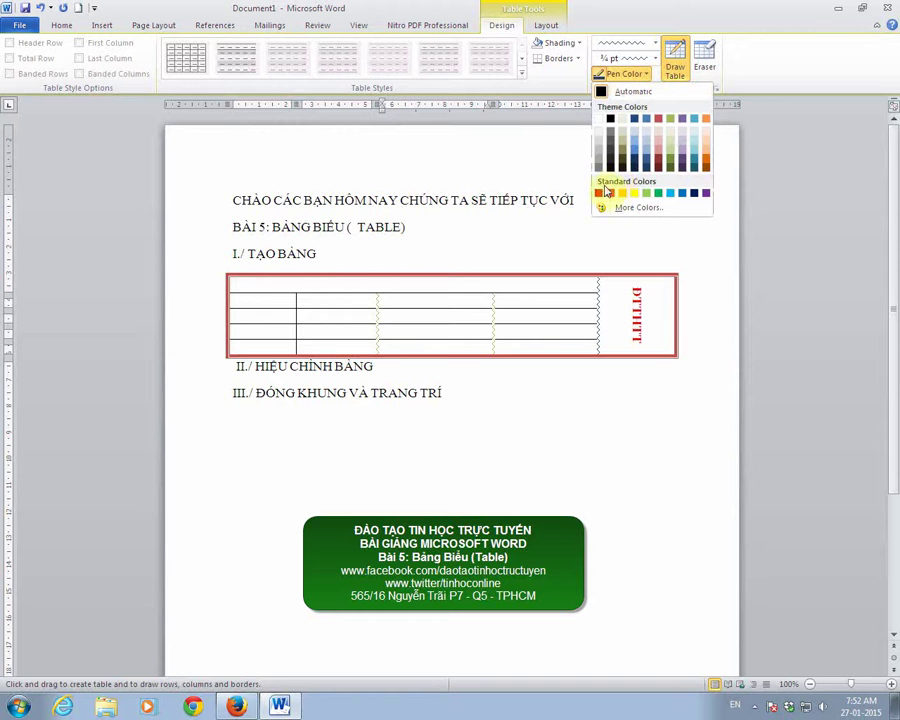
pyautogui.click(658, 197)
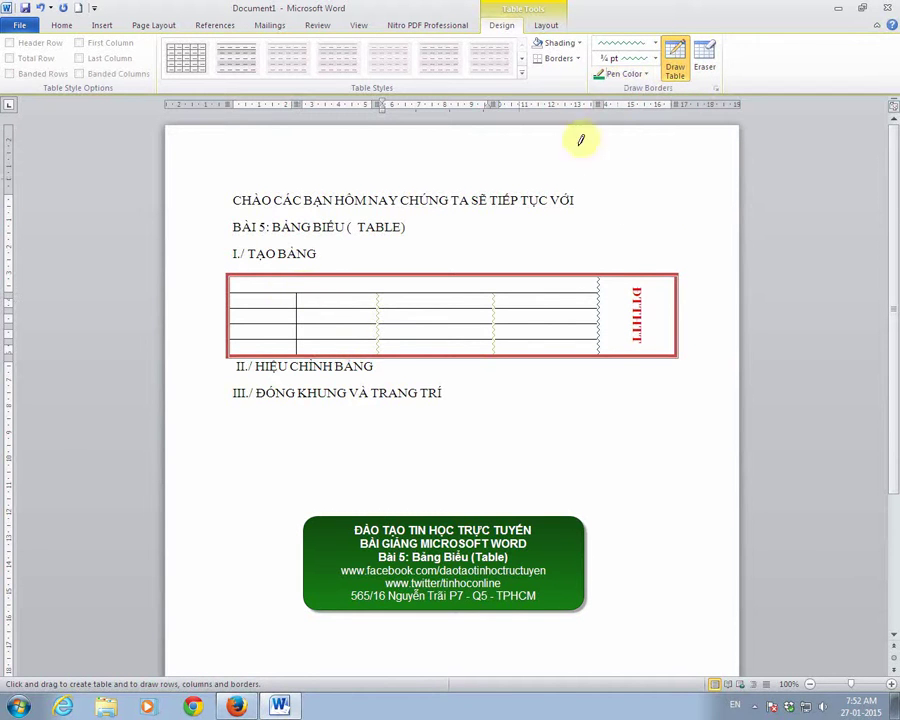
# Step: Draw the first column divider as a 1½ pt green wavy line, then stop drawing
pyautogui.click(656, 59)
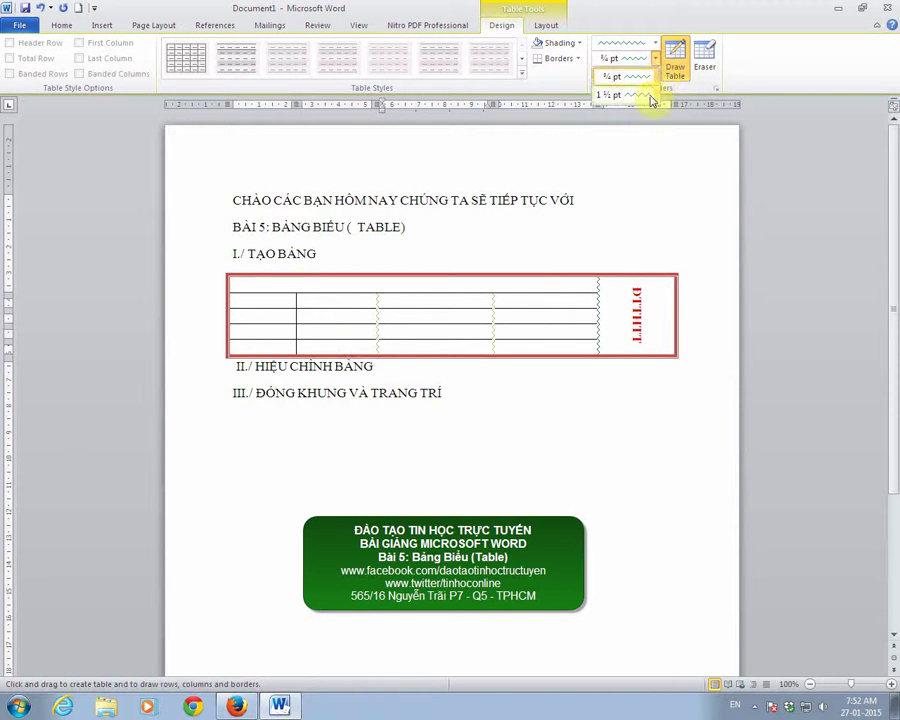
pyautogui.click(626, 95)
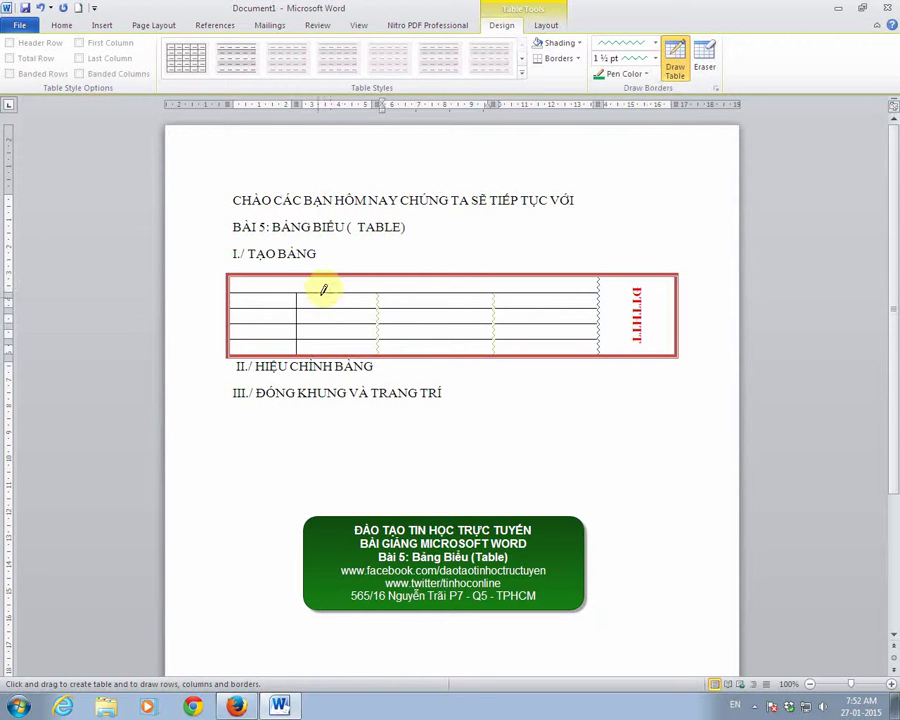
pyautogui.moveTo(303, 293); pyautogui.dragTo(305, 345)
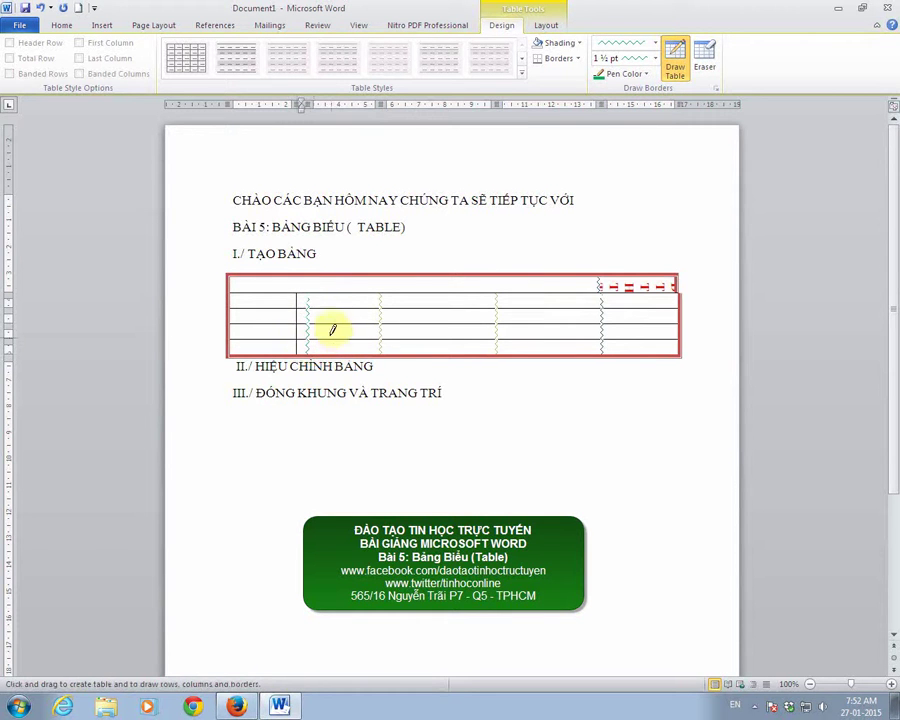
pyautogui.moveTo(300, 299); pyautogui.dragTo(298, 345)
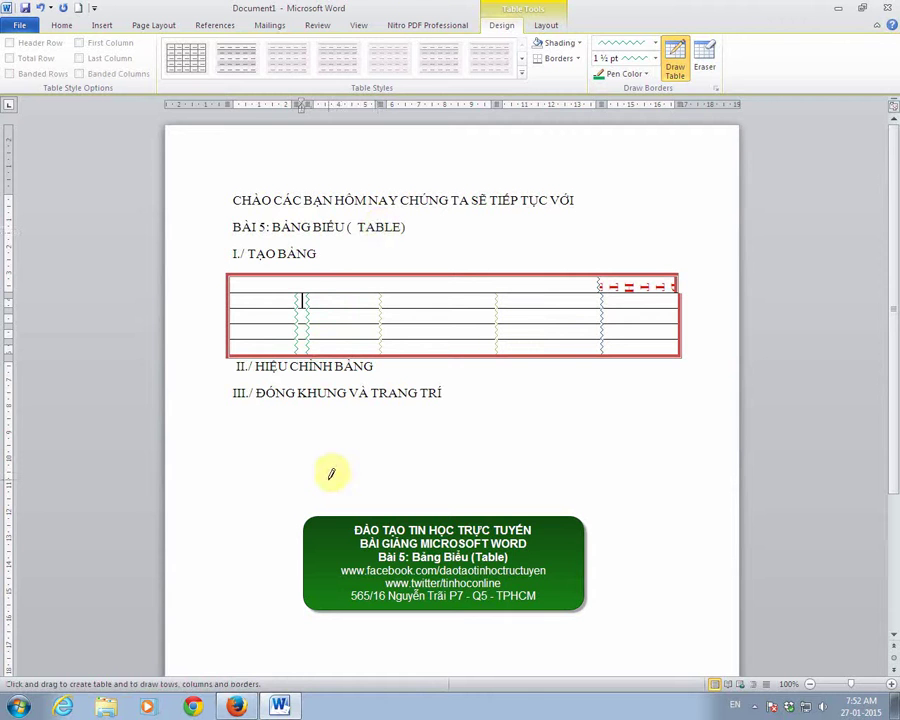
pyautogui.press('Escape')
# Step: Select the table's two right-hand columns
pyautogui.click(484, 386)
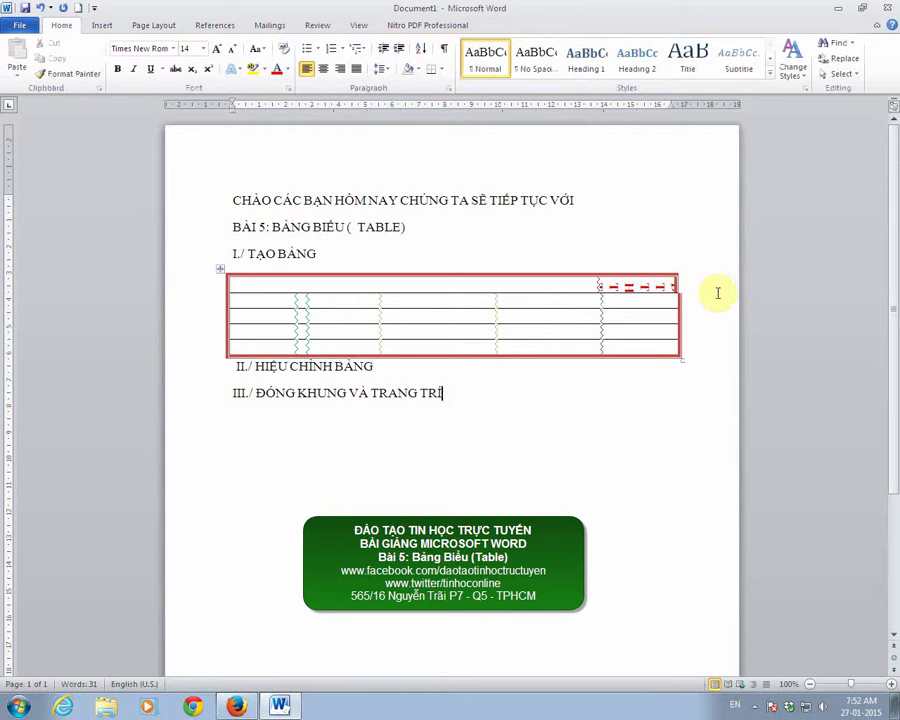
pyautogui.click(660, 291)
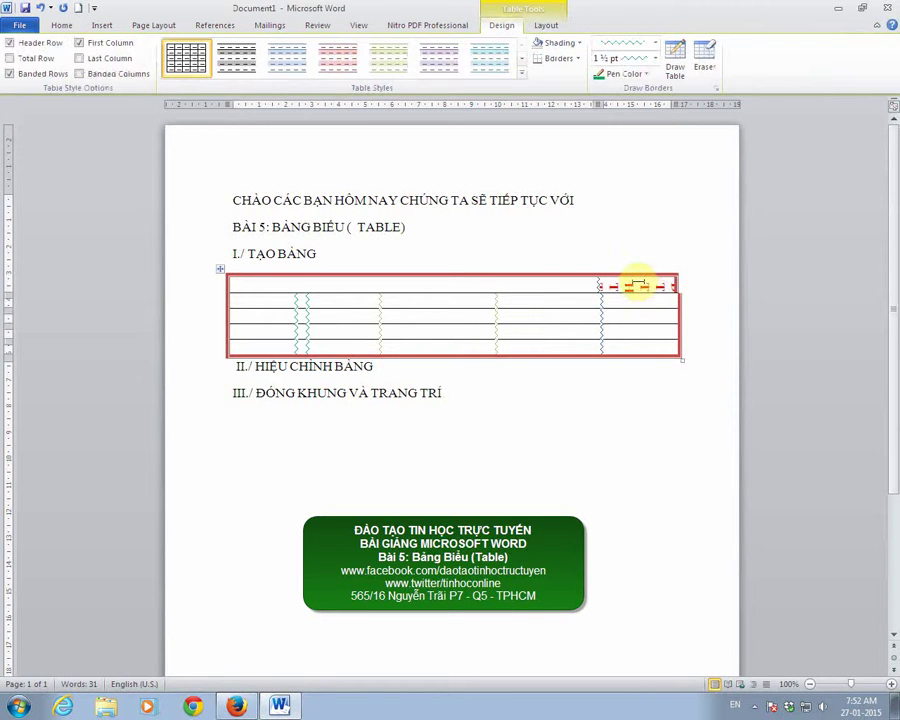
pyautogui.moveTo(637, 284); pyautogui.dragTo(643, 305)
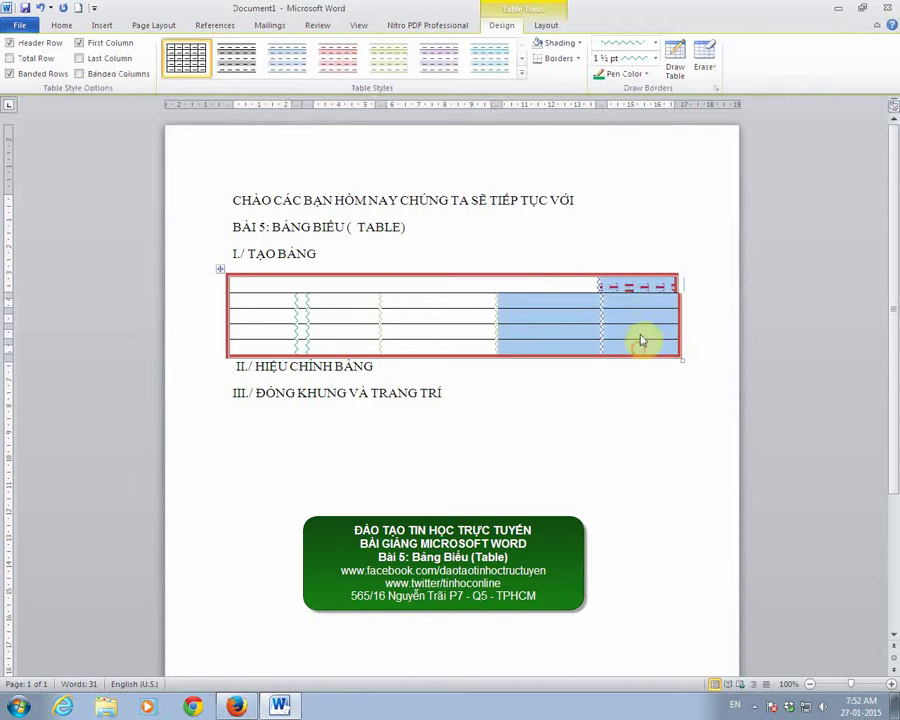
# Step: Dismiss the table context menu and undo twice to restore the single tall ĐTTHTT cell
pyautogui.rightClick(636, 299)
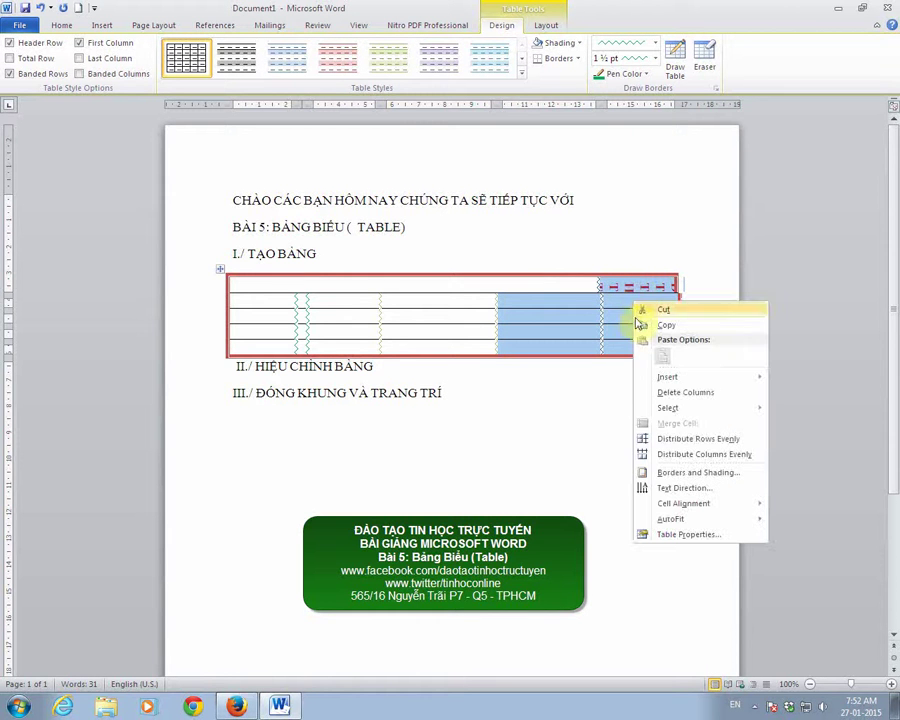
pyautogui.moveTo(688, 505)
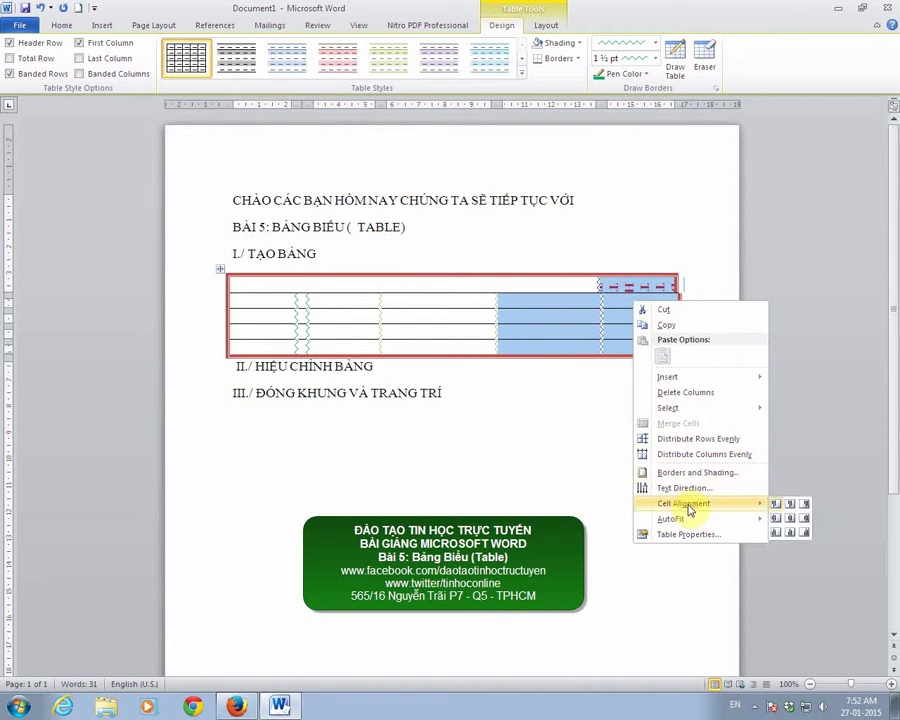
pyautogui.click(600, 340)
pyautogui.moveTo(635, 291); pyautogui.dragTo(643, 346)
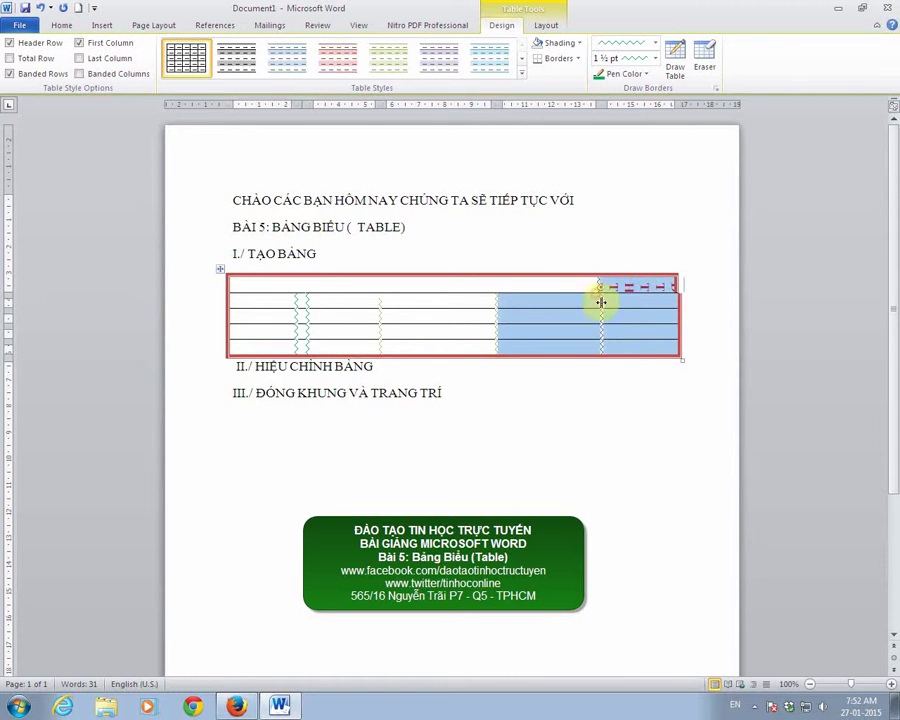
pyautogui.click(598, 325)
pyautogui.click(596, 316)
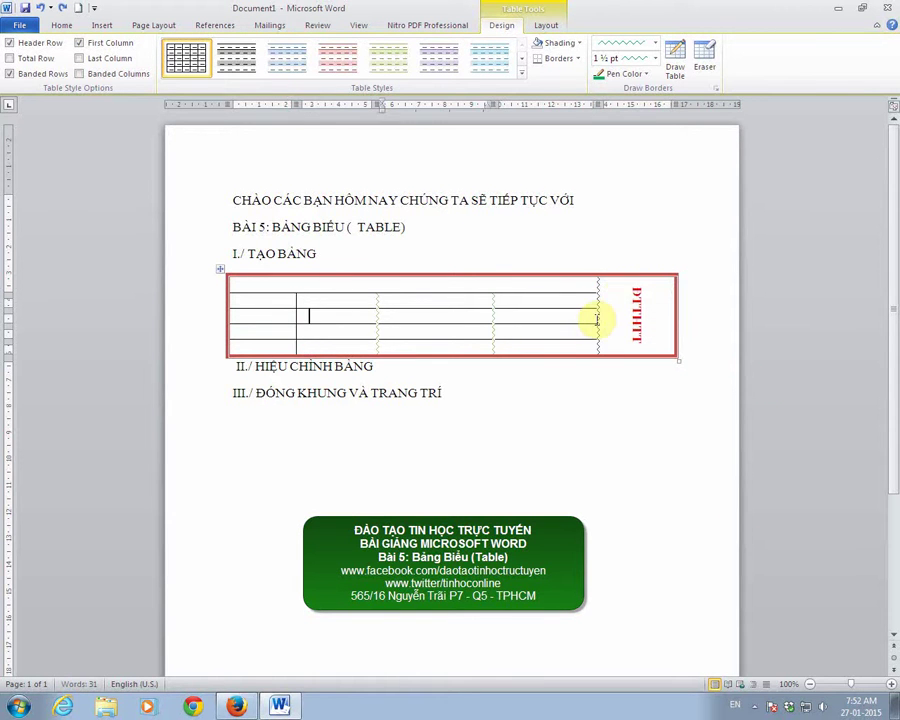
pyautogui.click(283, 707)
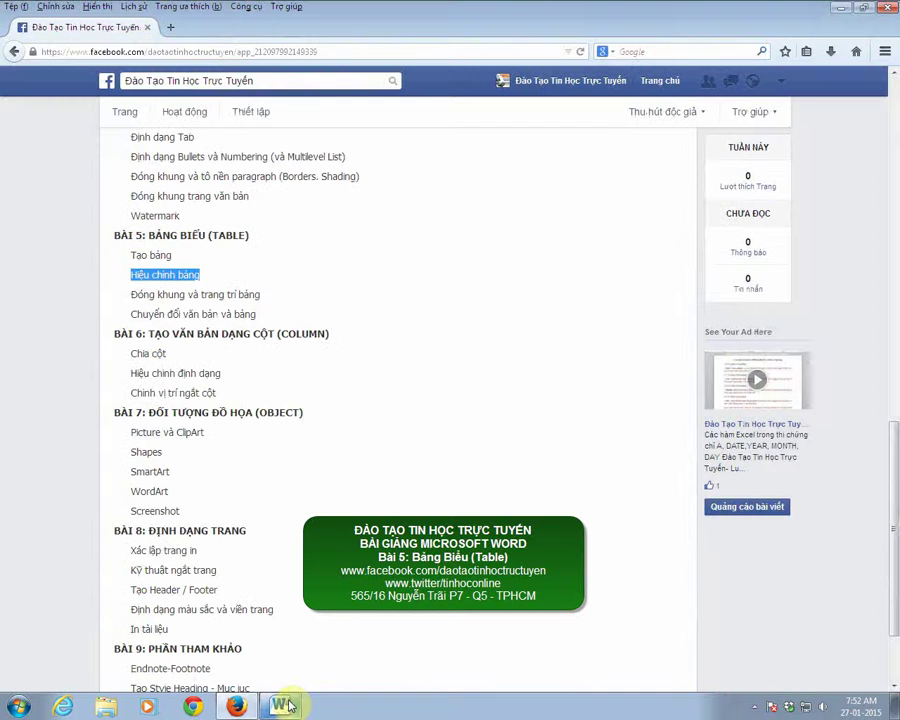
pyautogui.click(260, 318)
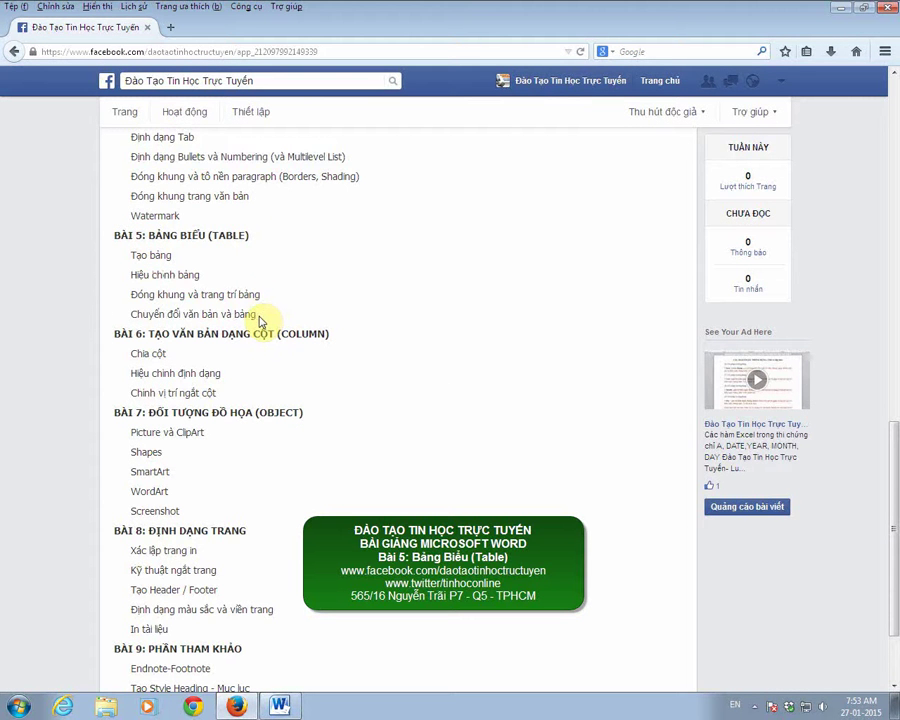
pyautogui.moveTo(260, 316)
pyautogui.mouseDown()
pyautogui.moveTo(158, 327)
pyautogui.moveTo(146, 316)
pyautogui.mouseUp()
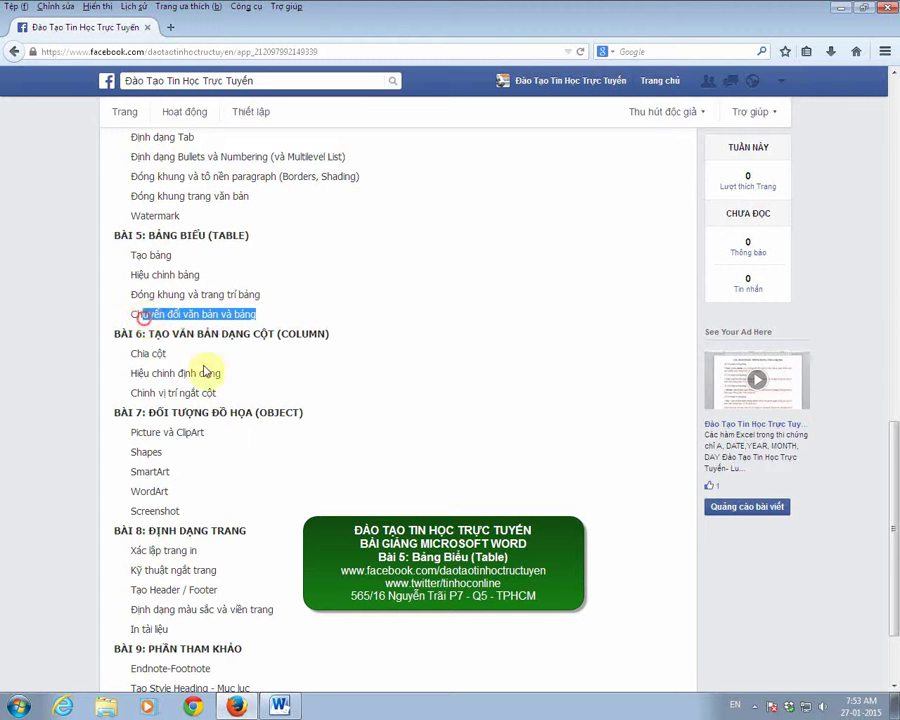
pyautogui.click(285, 707)
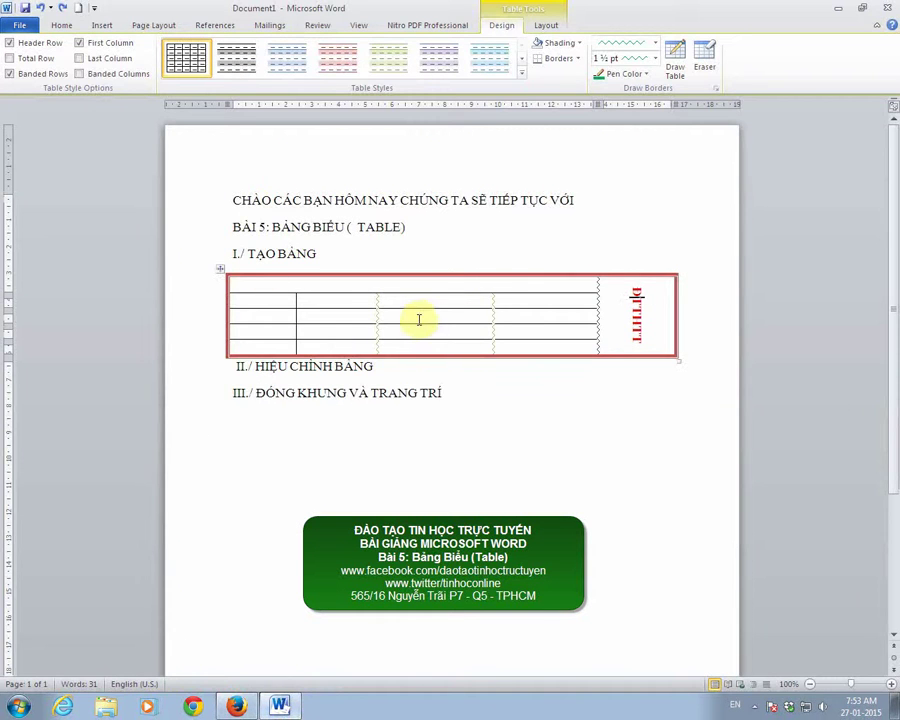
# Step: Browse drive G: > e > the lesson folder to bai tap 4, then cancel the Open dialog
pyautogui.click(219, 272)
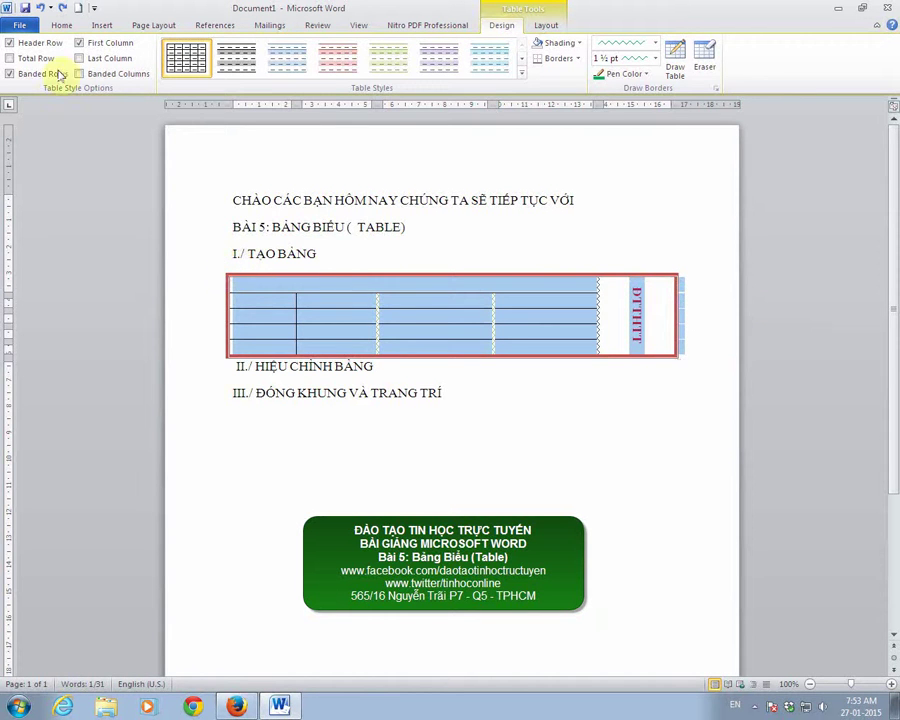
pyautogui.click(22, 24)
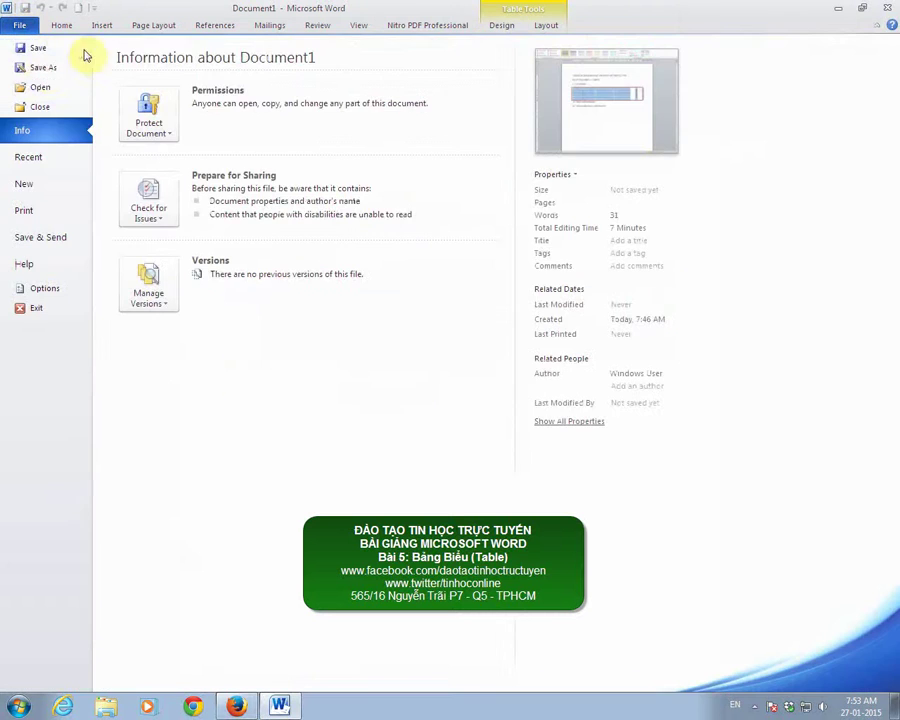
pyautogui.click(42, 87)
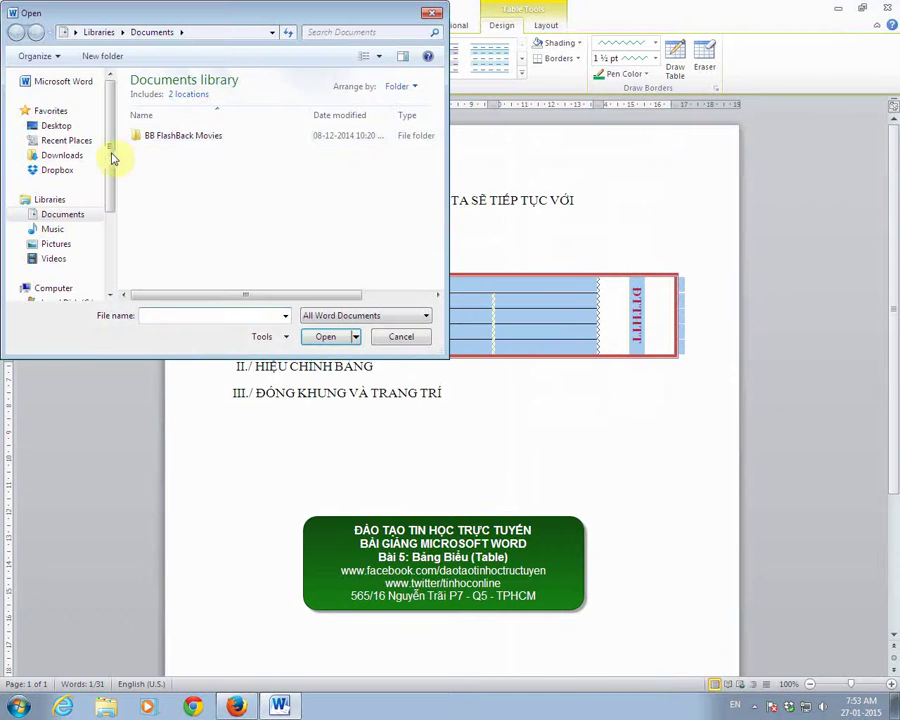
pyautogui.moveTo(113, 157); pyautogui.dragTo(102, 226)
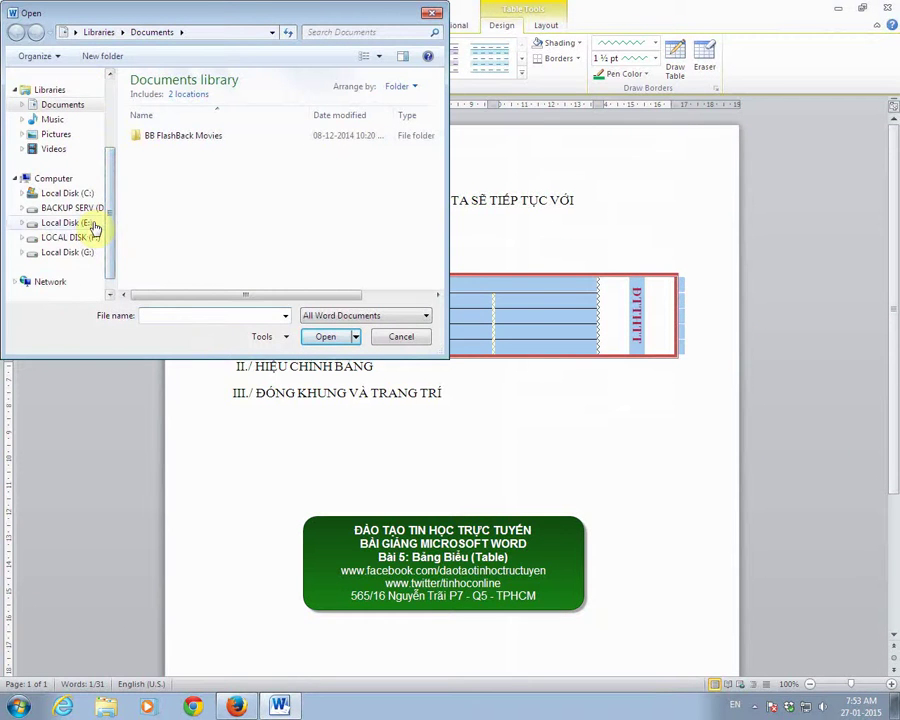
pyautogui.click(88, 251)
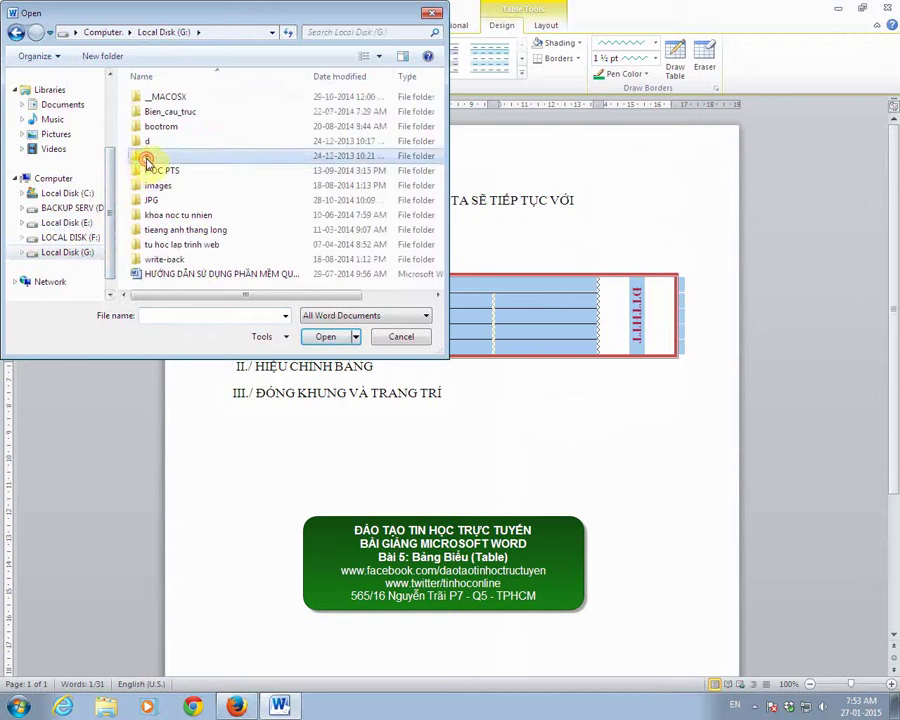
pyautogui.doubleClick(146, 156)
pyautogui.doubleClick(214, 113)
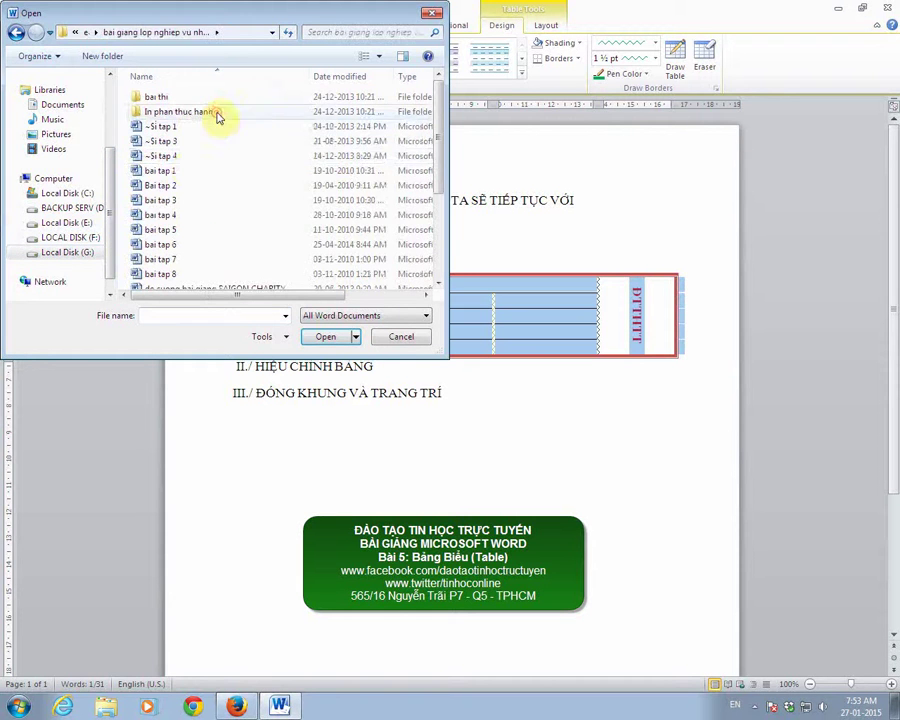
pyautogui.click(168, 215)
pyautogui.press('Escape')
pyautogui.click(295, 393)
pyautogui.write('IV./ CHUYỂN ĐỔI VĂN BẢN VÀ BẢNG')
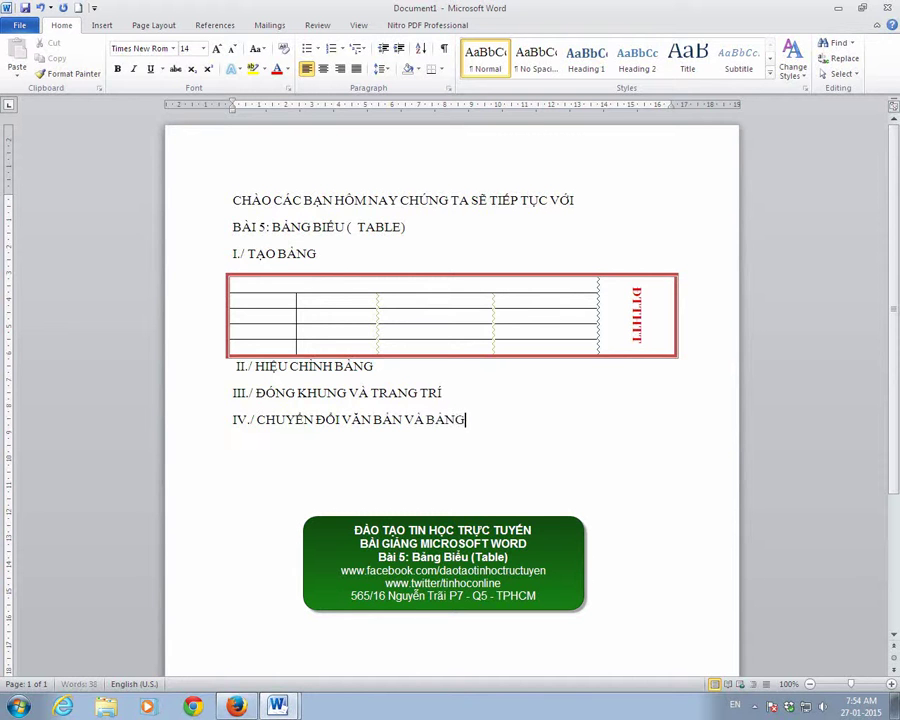
# Step: Add an empty line after heading IV./ CHUYỂN ĐỔI VĂN BẢN VÀ BẢNG
pyautogui.click(494, 416)
pyautogui.press('Return')
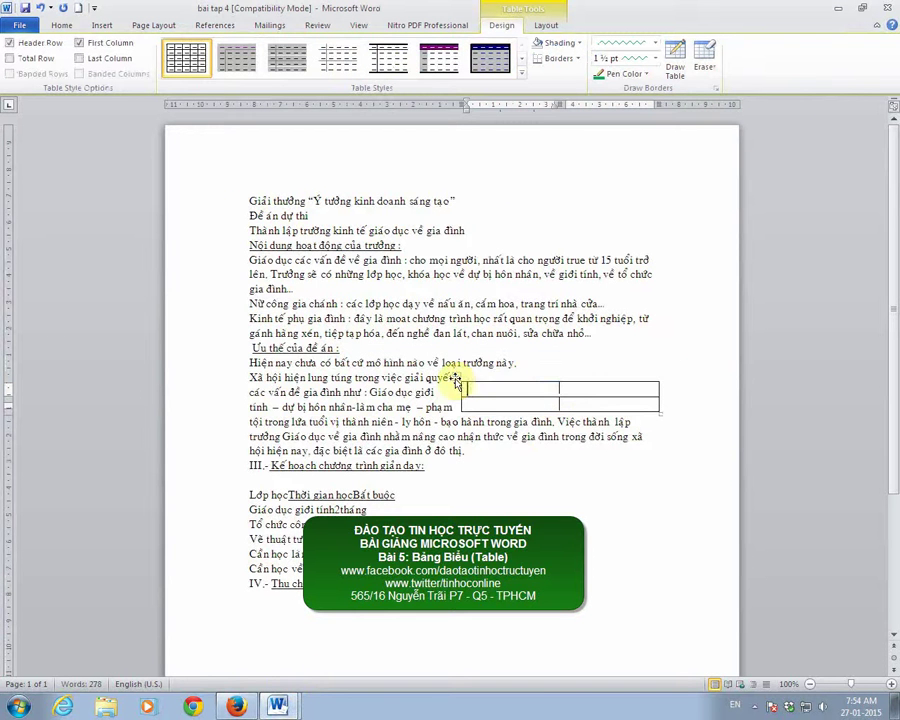
# Step: Delete the old table in the bai tap 4 document
pyautogui.click(455, 381)
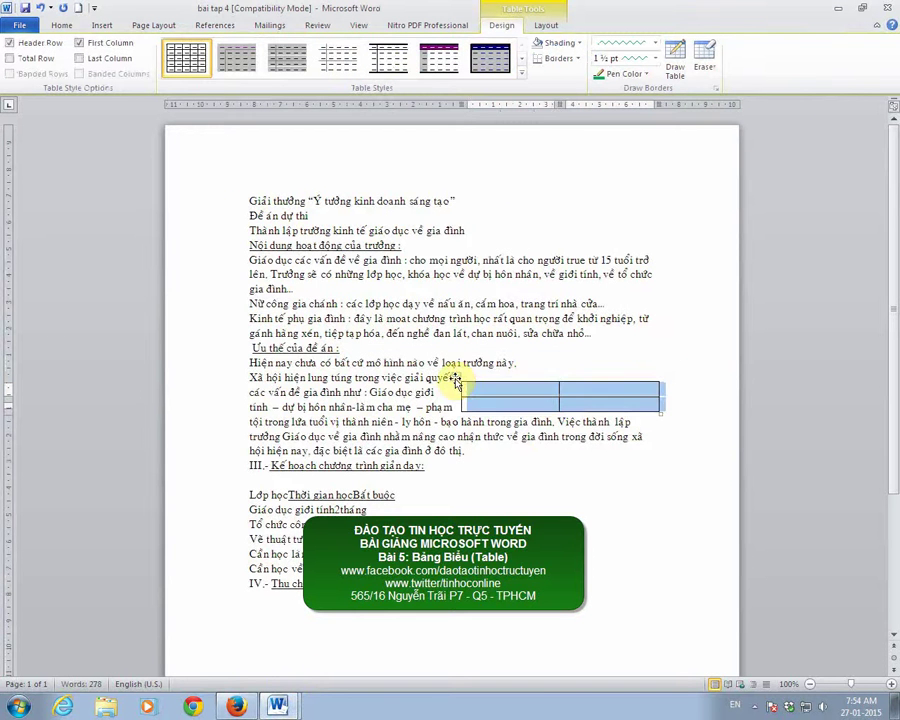
pyautogui.click(437, 396)
pyautogui.moveTo(461, 390); pyautogui.dragTo(458, 376)
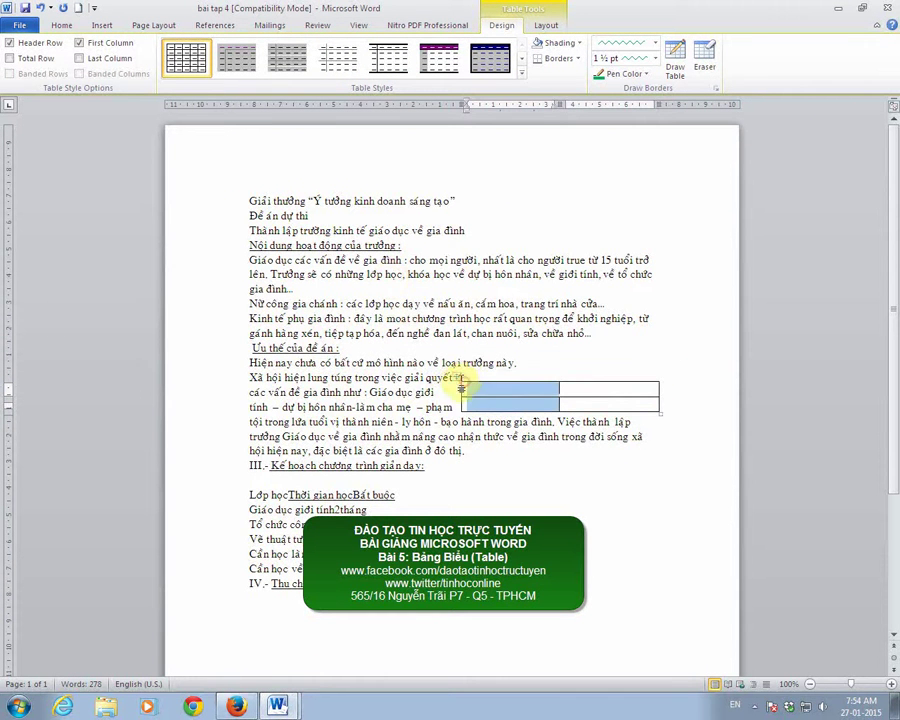
pyautogui.rightClick(459, 378)
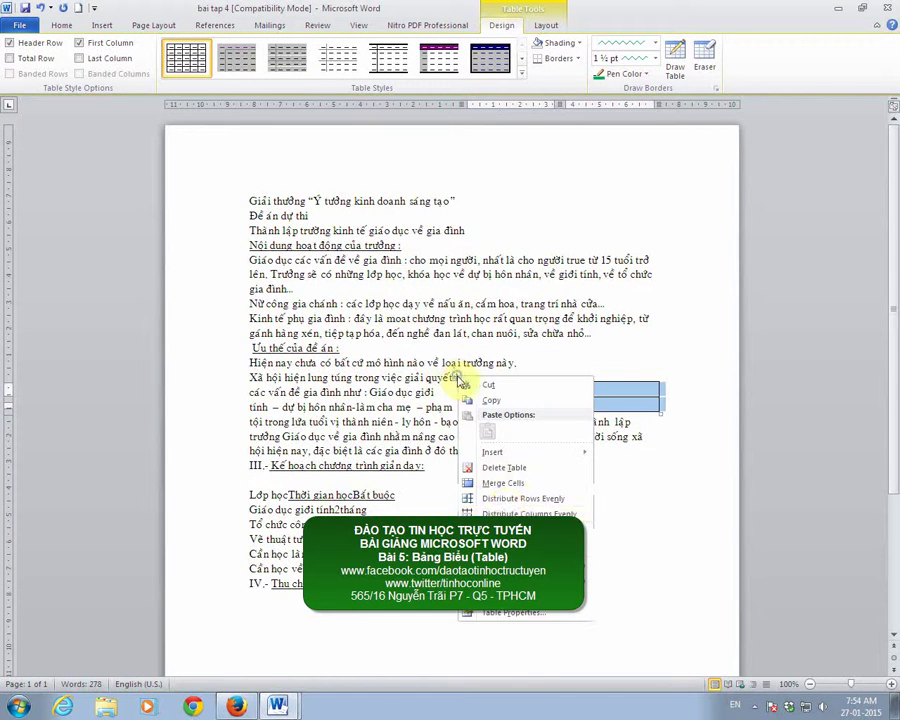
pyautogui.click(500, 467)
# Step: Insert a 2-column, 4-row table after the line ending 'trường này.'
pyautogui.click(524, 363)
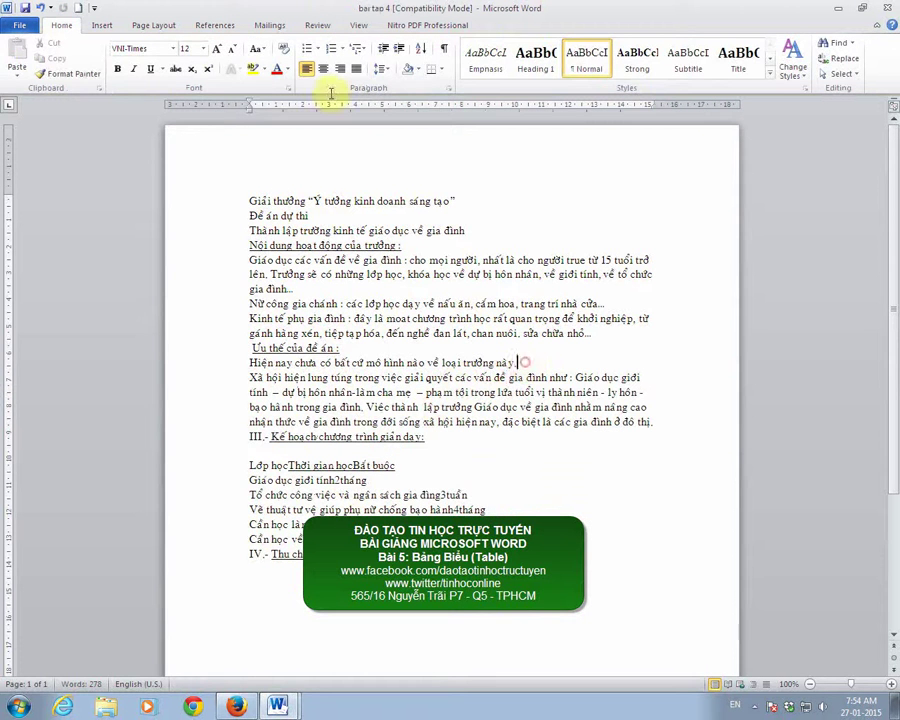
pyautogui.click(101, 27)
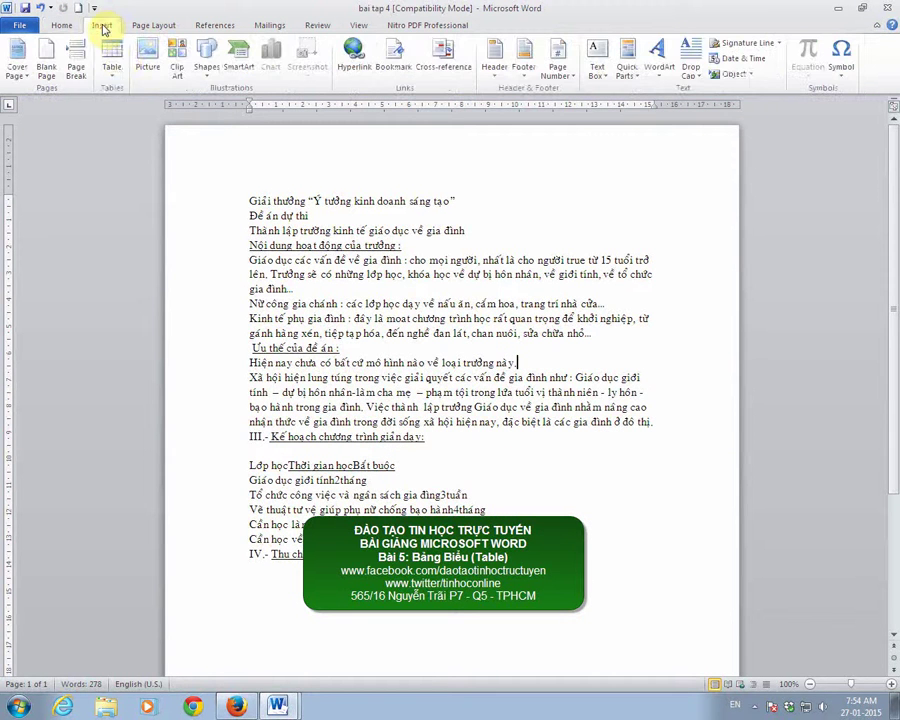
pyautogui.click(112, 62)
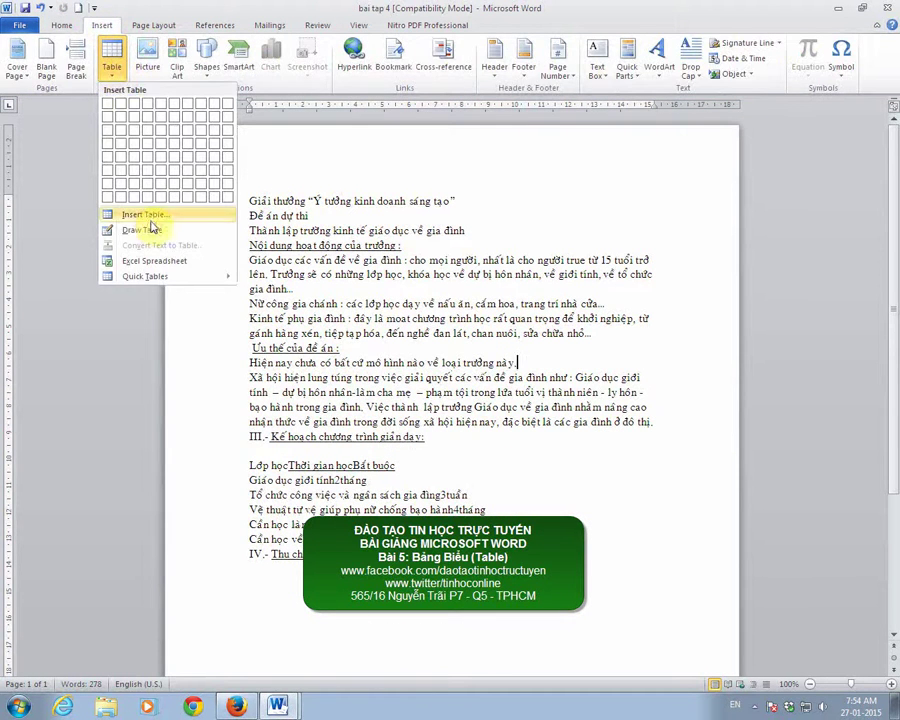
pyautogui.click(128, 214)
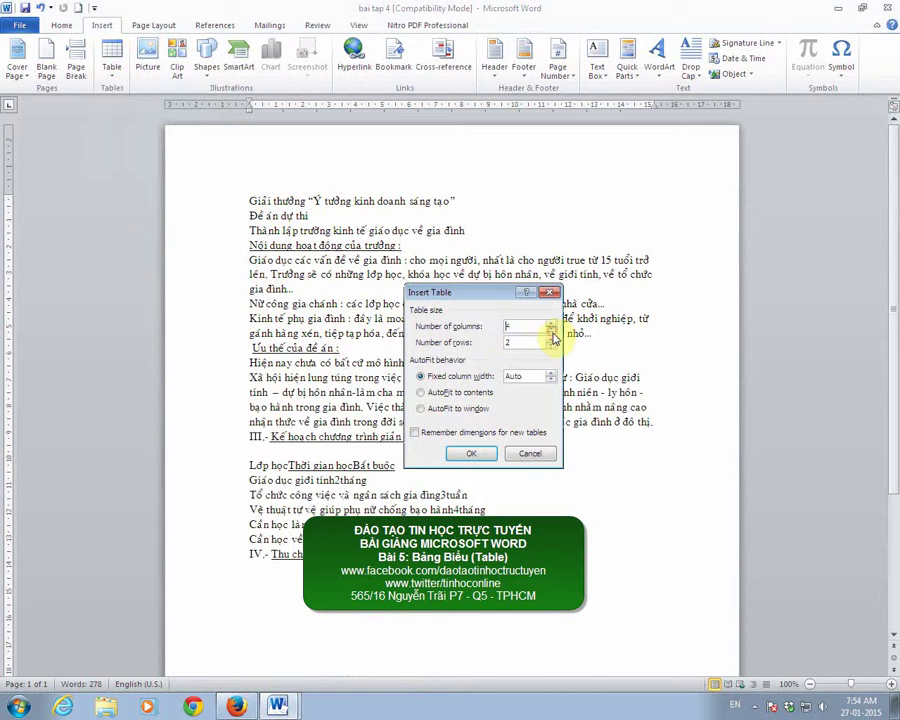
pyautogui.click(551, 332)
pyautogui.click(551, 339)
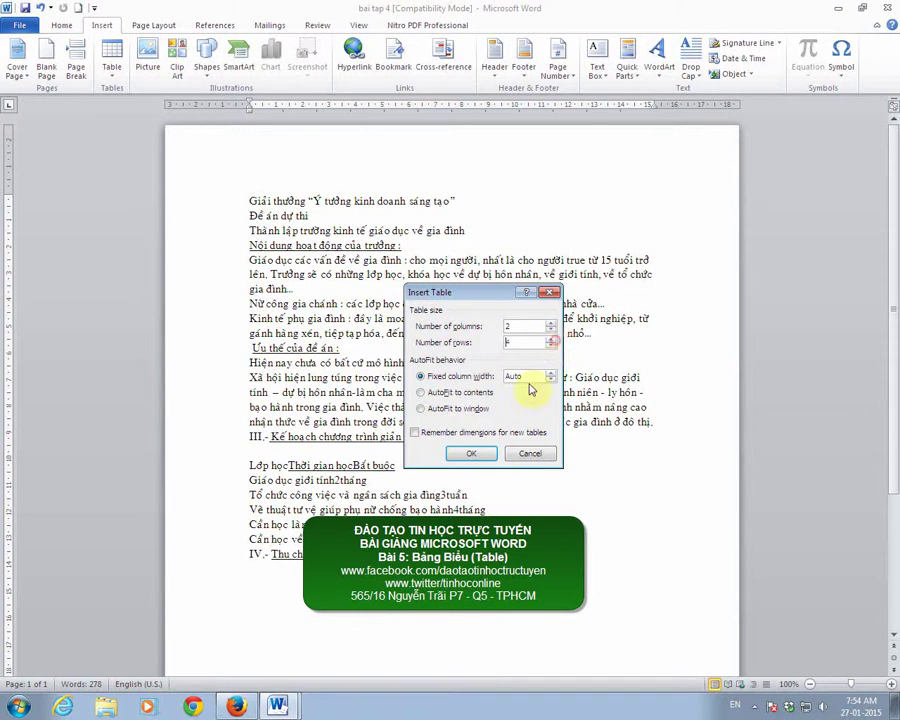
pyautogui.write('4')
pyautogui.click(471, 453)
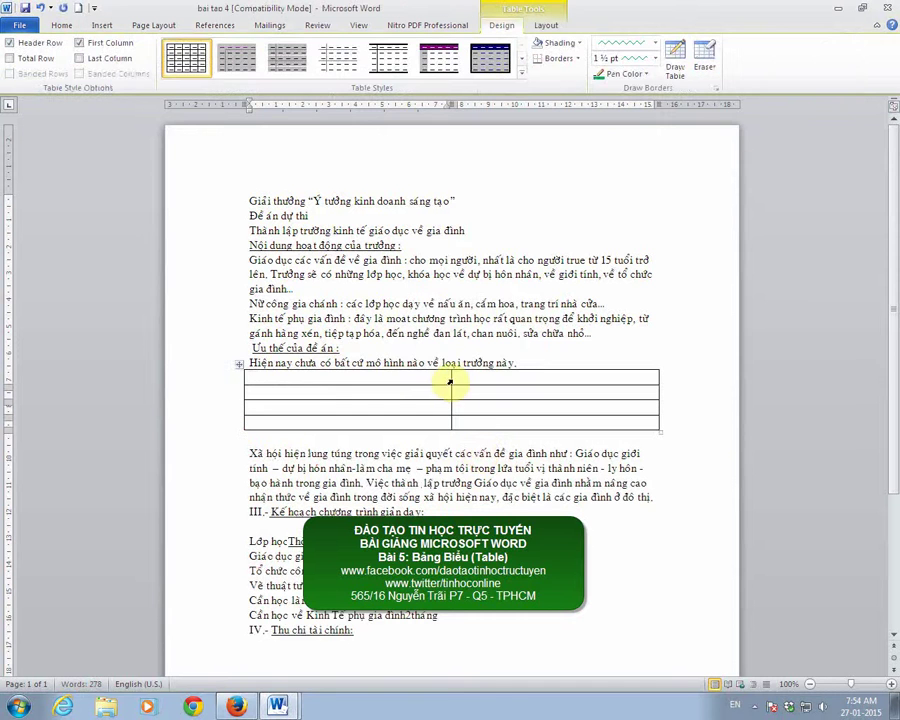
# Step: Narrow both table columns and set the table's text wrapping to Around
pyautogui.moveTo(450, 375); pyautogui.dragTo(314, 378)
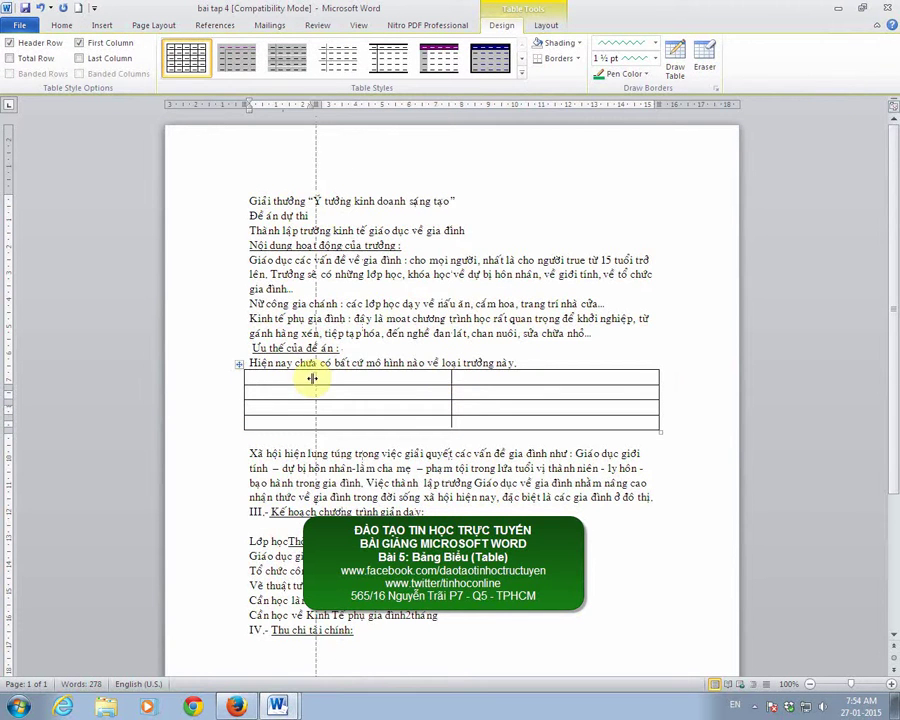
pyautogui.moveTo(656, 380); pyautogui.dragTo(428, 381)
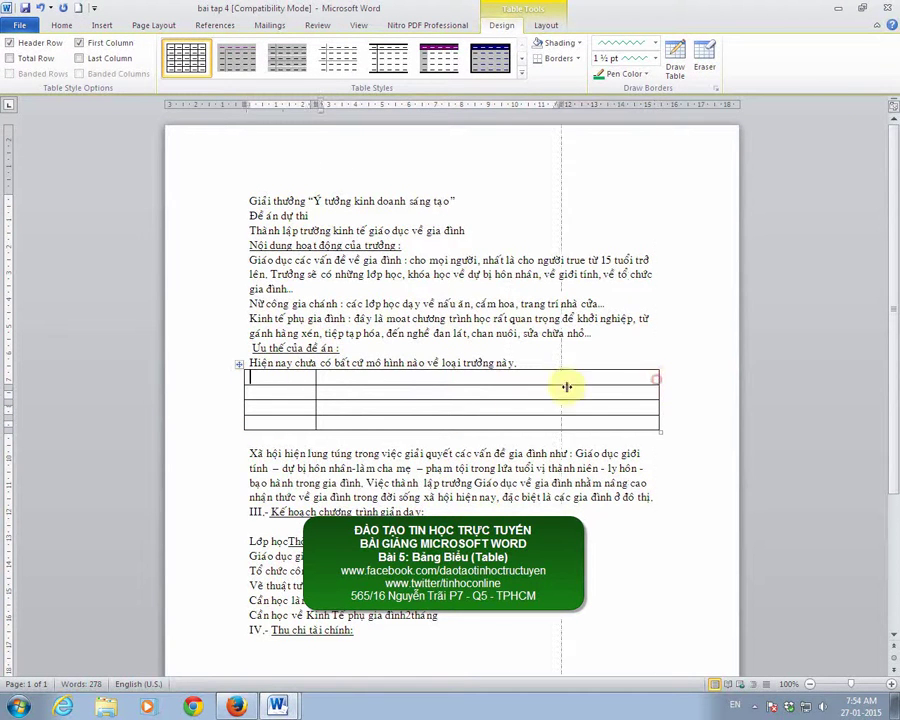
pyautogui.click(239, 365)
pyautogui.rightClick(239, 365)
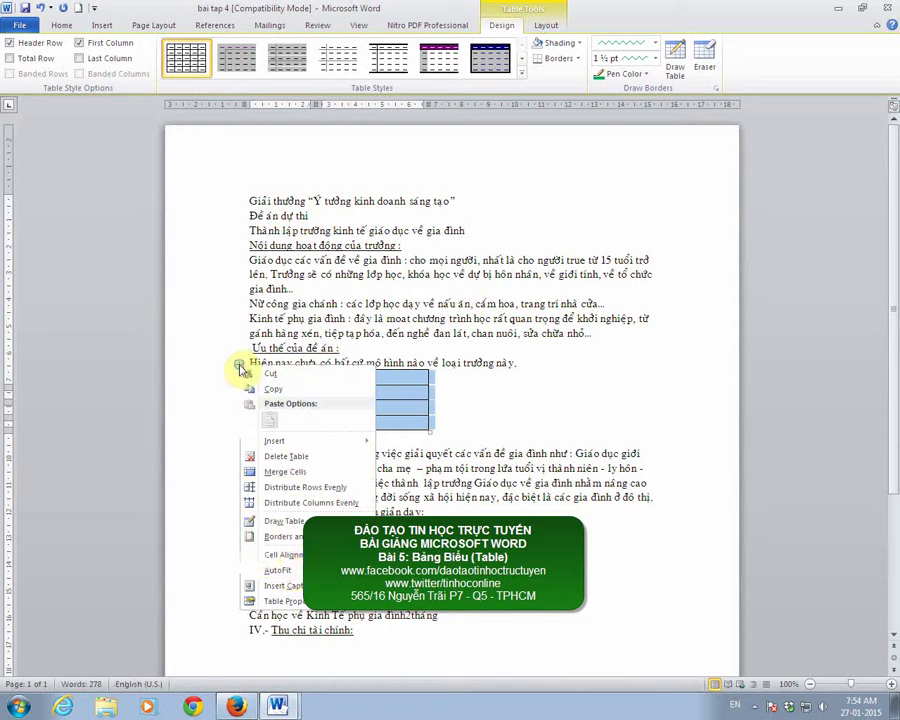
pyautogui.click(300, 603)
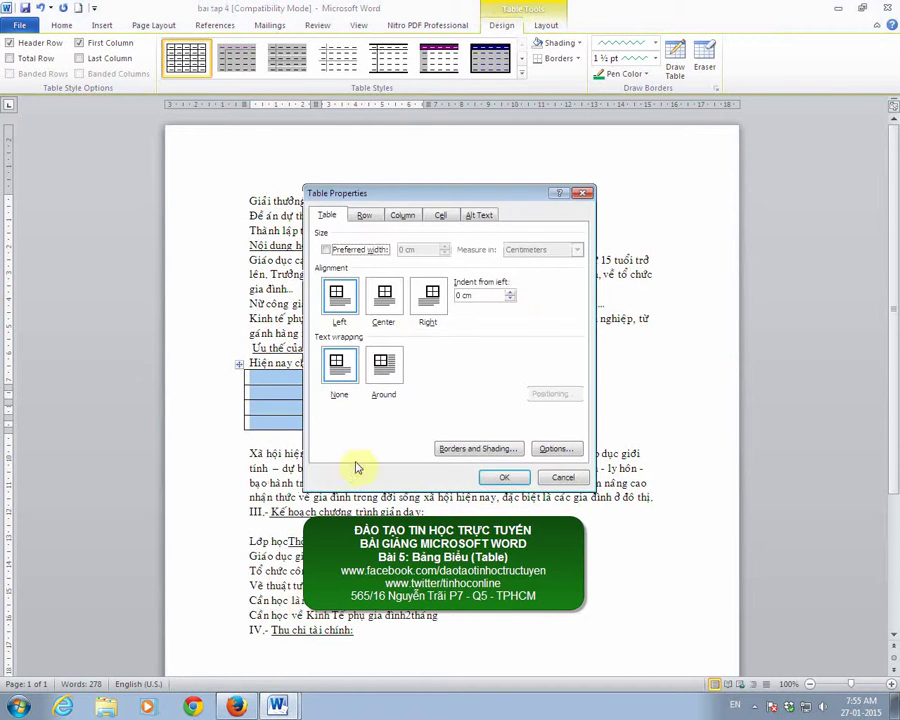
pyautogui.click(389, 368)
pyautogui.click(503, 477)
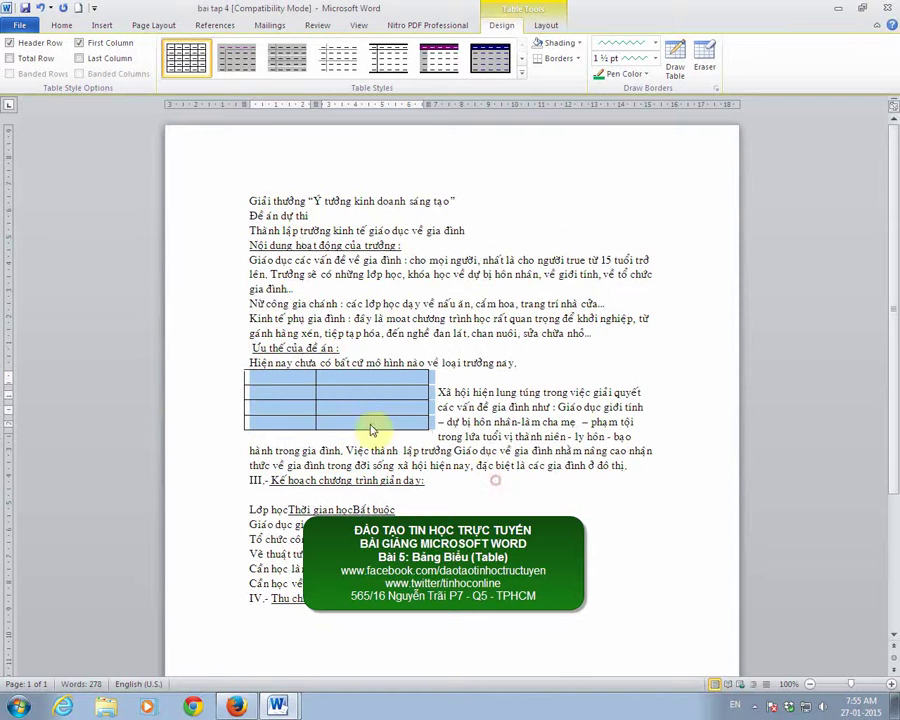
# Step: Move the table to the right of the Xã hội paragraph
pyautogui.moveTo(240, 363); pyautogui.dragTo(462, 372)
pyautogui.click(468, 371)
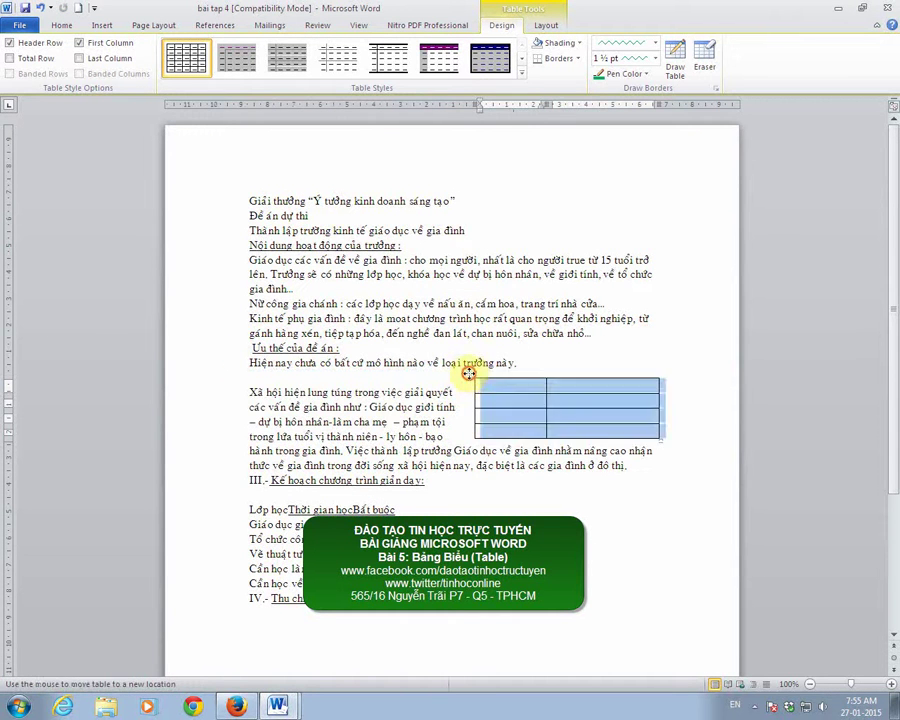
pyautogui.moveTo(467, 374); pyautogui.dragTo(467, 368)
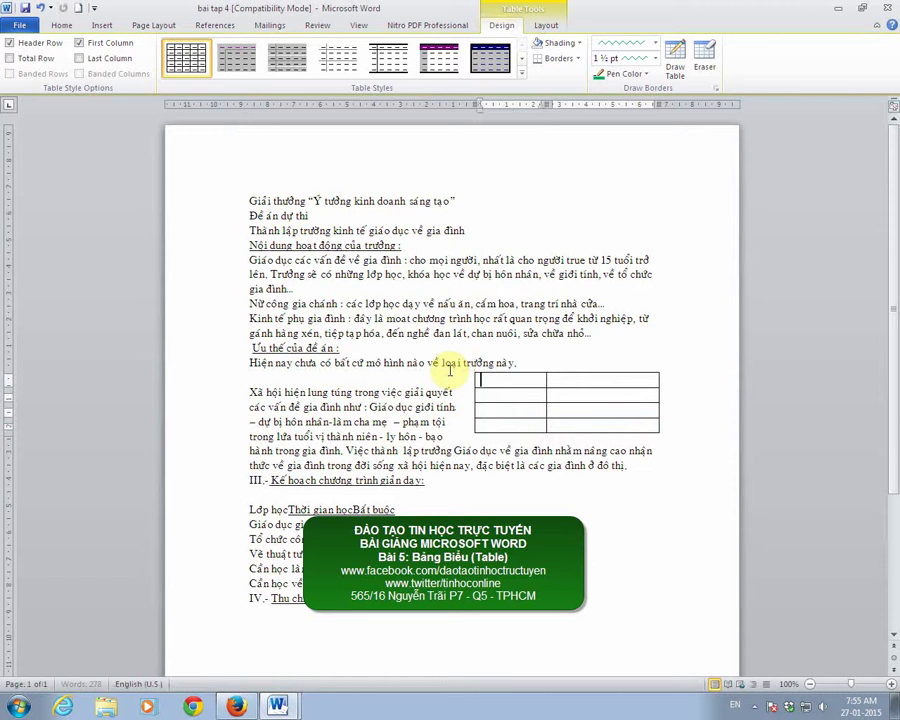
pyautogui.click(506, 498)
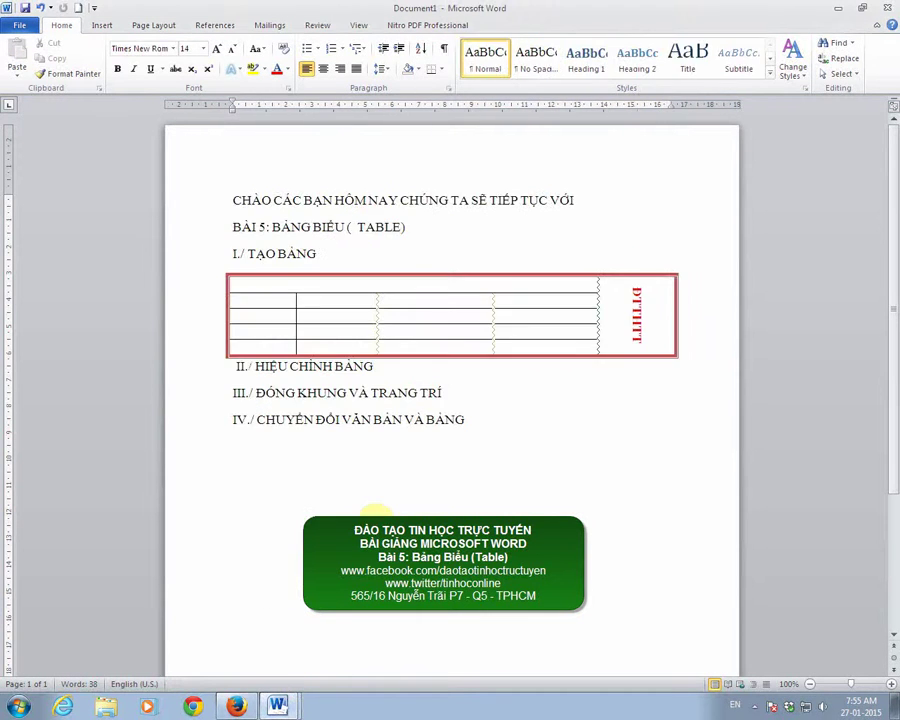
# Step: Type the farewell lines 'CHÀO CÁC BẠN… THÀNH CÔNG' and 'HẸN GẶP LẠI CÁC BẠN Ở BÀI SAU'
pyautogui.write('CHÀO CÁ')
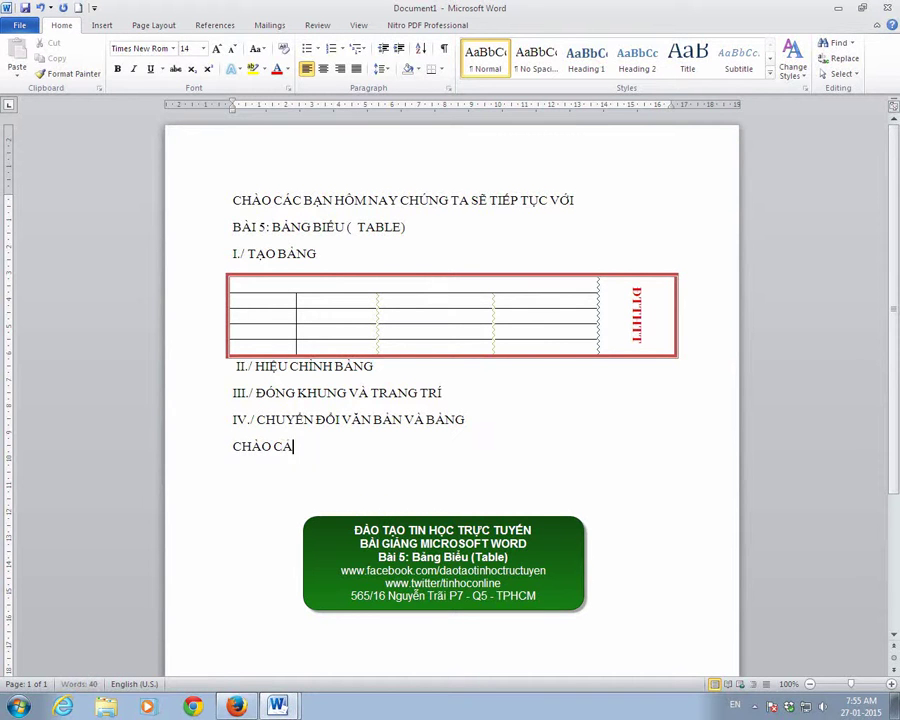
pyautogui.write('C BẠN')
pyautogui.write(' BAI')
pyautogui.write('HO')
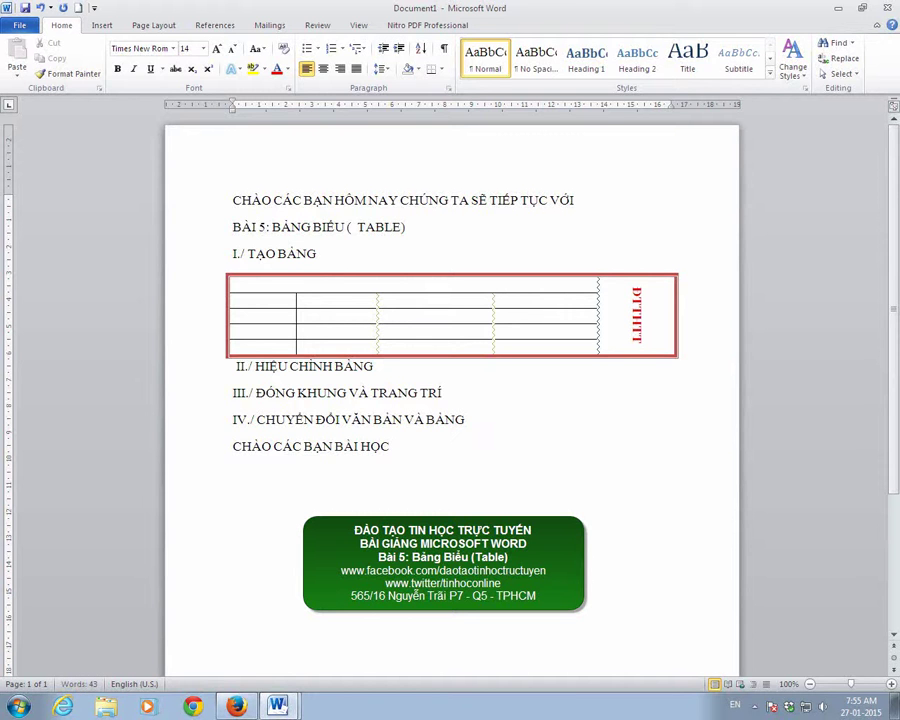
pyautogui.write(' H')
pyautogui.write('OM NA')
pyautogui.write('Y DA K')
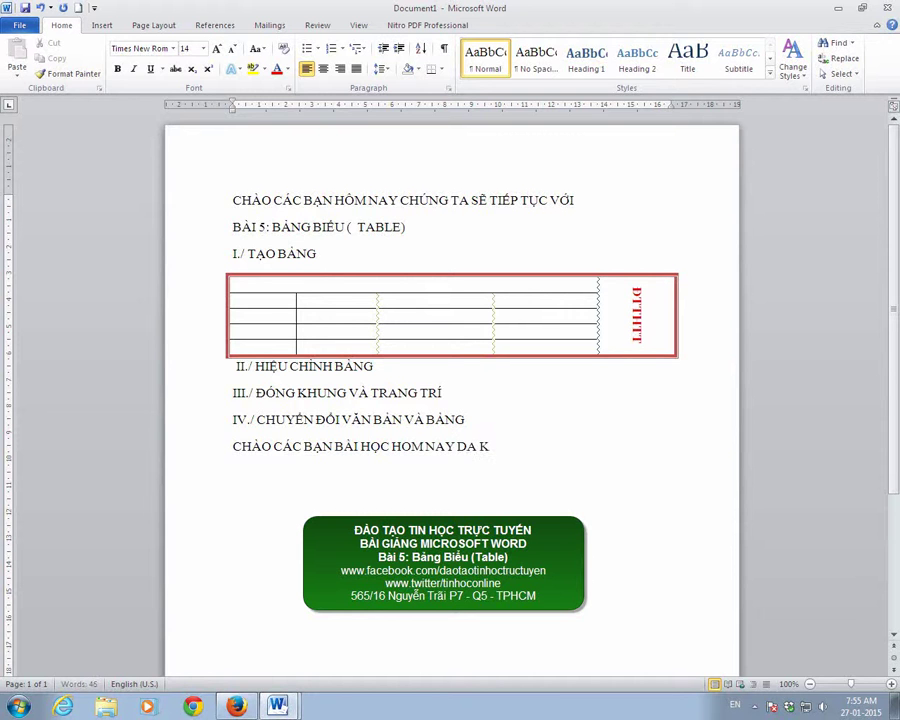
pyautogui.write('E')
pyautogui.write('T')
pyautogui.write(' THÚC')
pyautogui.write('CHÚC')
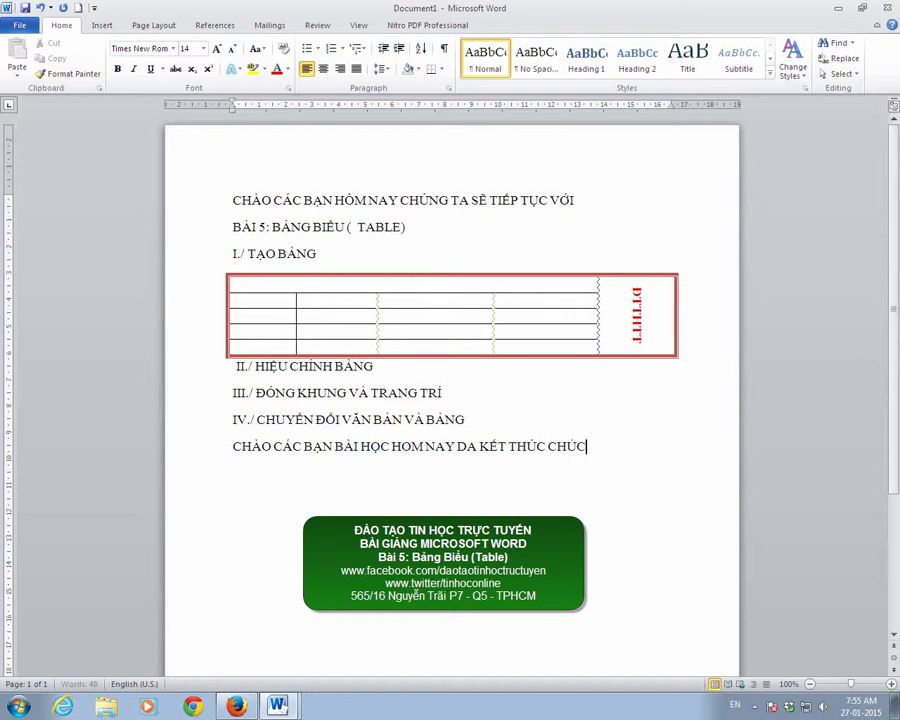
pyautogui.write('Á')
pyautogui.write(' BAN THANH')
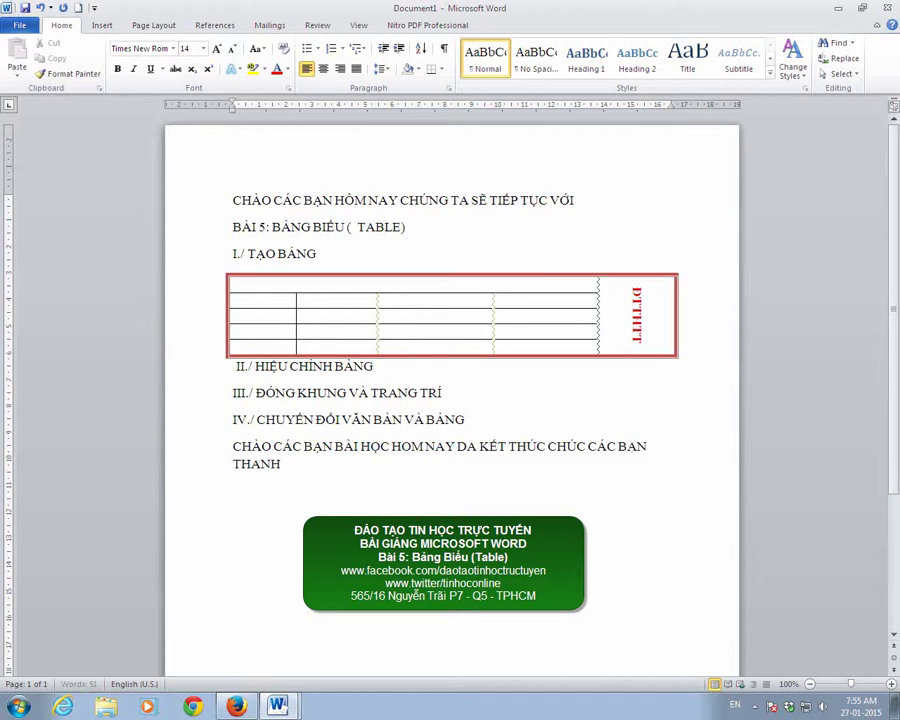
pyautogui.write('f COONG')
pyautogui.write('HE')
pyautogui.write('N')
pyautogui.write('j GA')
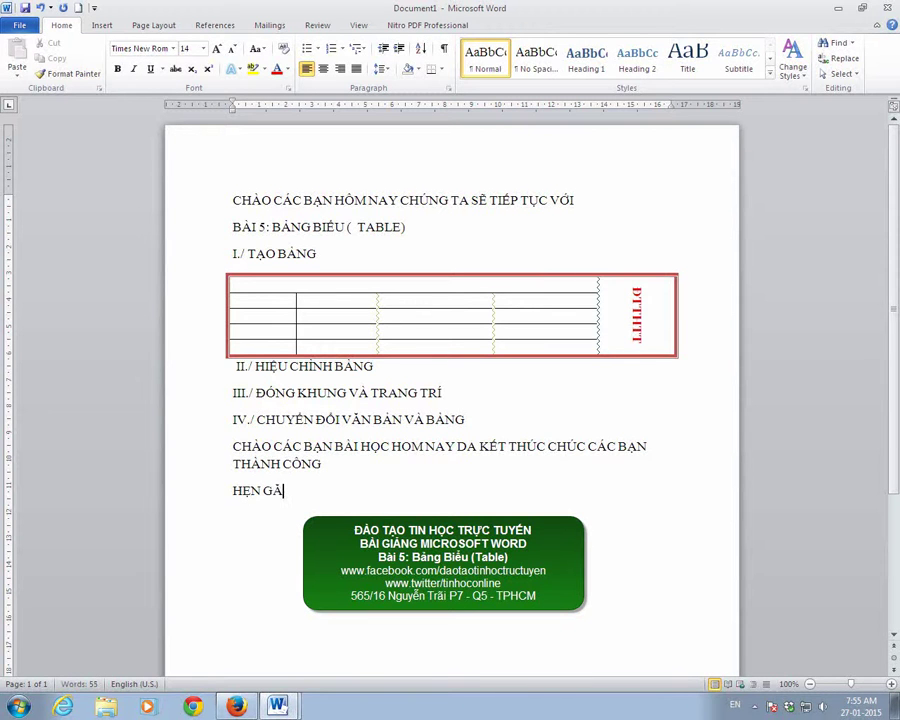
pyautogui.write('pj')
pyautogui.write('I CÁC')
pyautogui.write(' BẠN')
pyautogui.write(' o')
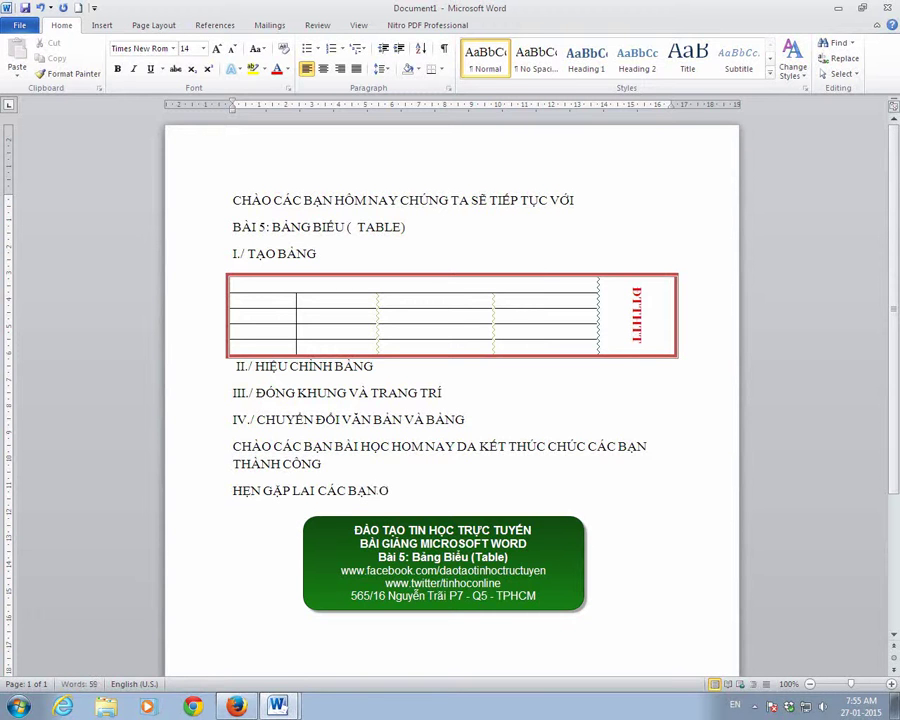
pyautogui.write('wr baif')
pyautogui.write(' sau')
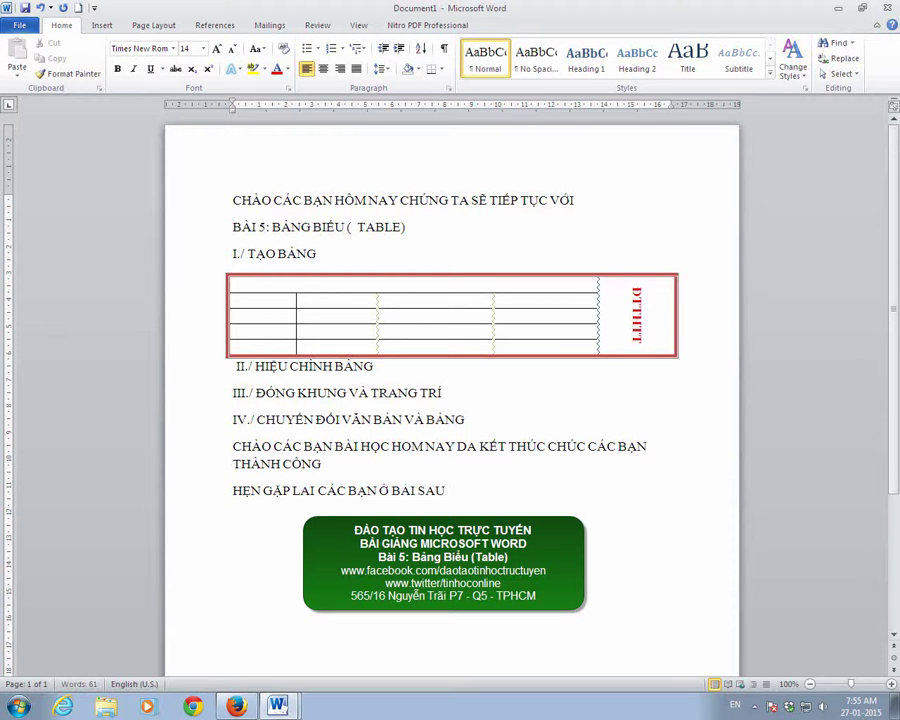